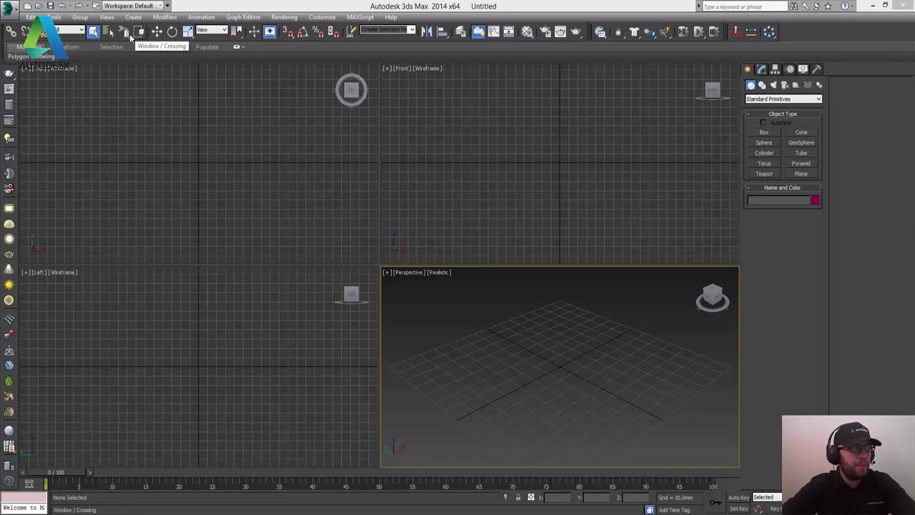
Step: Try rectangular and circular selection regions in the Front view
{"action": "left_click_drag", "start_coordinate": [125, 34], "coordinate": [123, 32]}
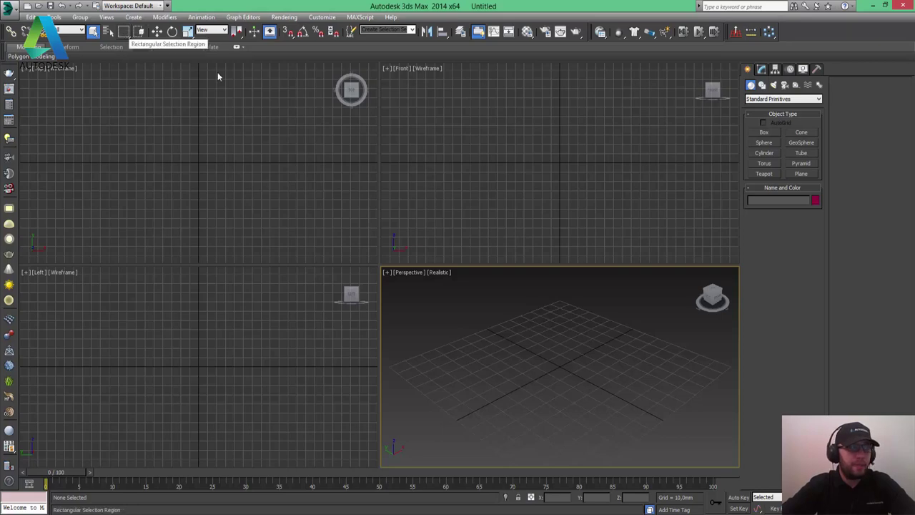
{"action": "left_click", "coordinate": [474, 161]}
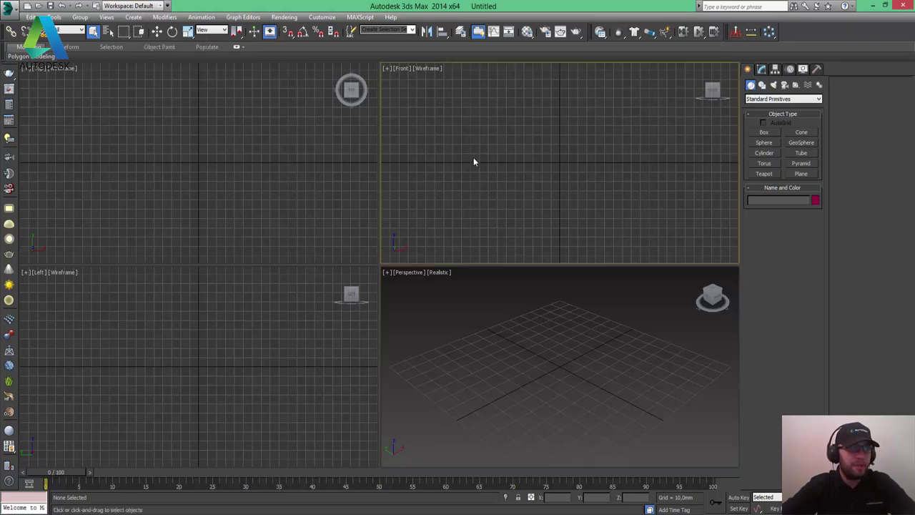
{"action": "left_click_drag", "start_coordinate": [596, 225], "coordinate": [481, 145]}
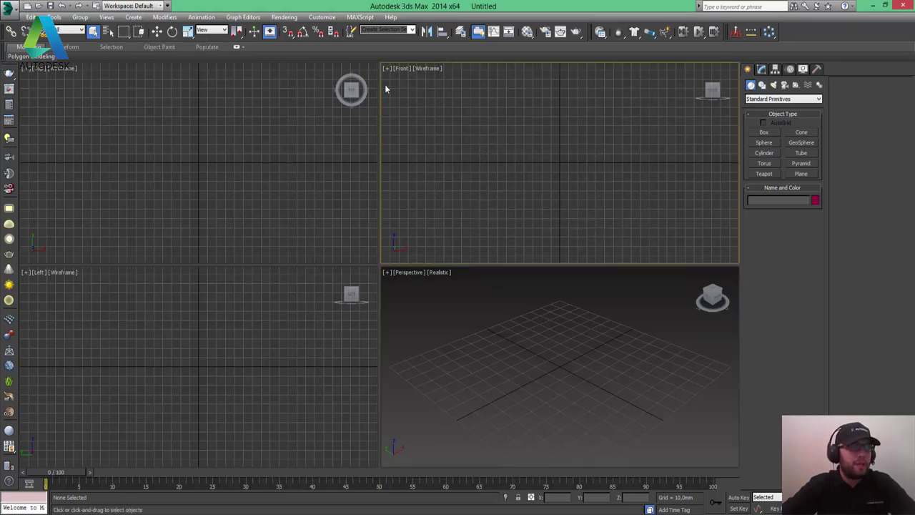
{"action": "left_click_drag", "start_coordinate": [123, 32], "coordinate": [124, 63]}
{"action": "left_click_drag", "start_coordinate": [513, 131], "coordinate": [562, 178]}
Step: Switch to fence selection regions and draw a fence selection outline in the Front view
{"action": "left_click_drag", "start_coordinate": [121, 36], "coordinate": [125, 78]}
{"action": "left_click_drag", "start_coordinate": [457, 112], "coordinate": [511, 102]}
{"action": "left_click_drag", "start_coordinate": [547, 125], "coordinate": [555, 179]}
{"action": "left_click_drag", "start_coordinate": [469, 138], "coordinate": [497, 136]}
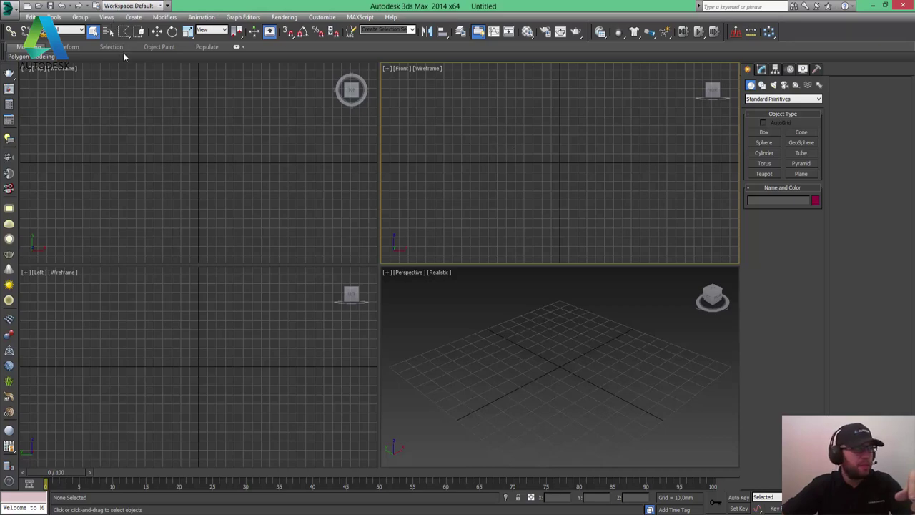
Step: Switch to lasso selection regions and draw a freehand lasso selection in the Front view
{"action": "left_click_drag", "start_coordinate": [125, 39], "coordinate": [125, 91]}
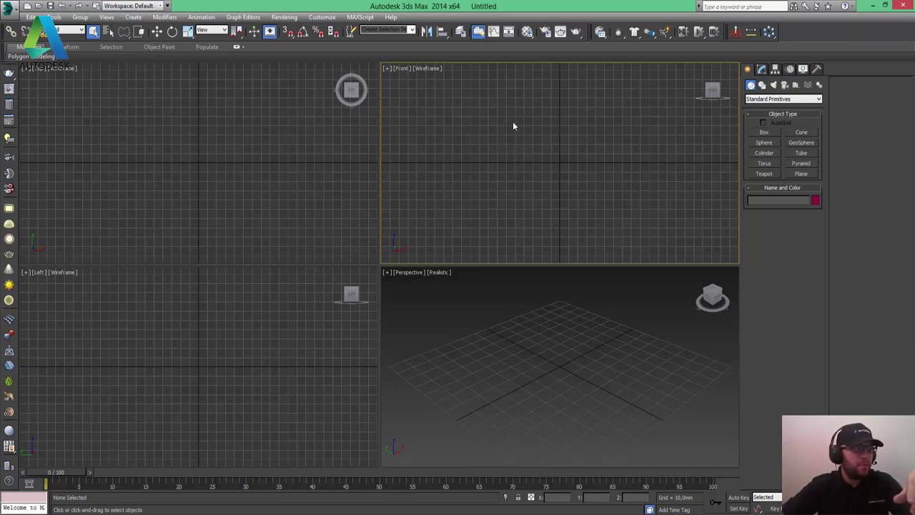
{"action": "left_click_drag", "start_coordinate": [479, 192], "coordinate": [482, 186]}
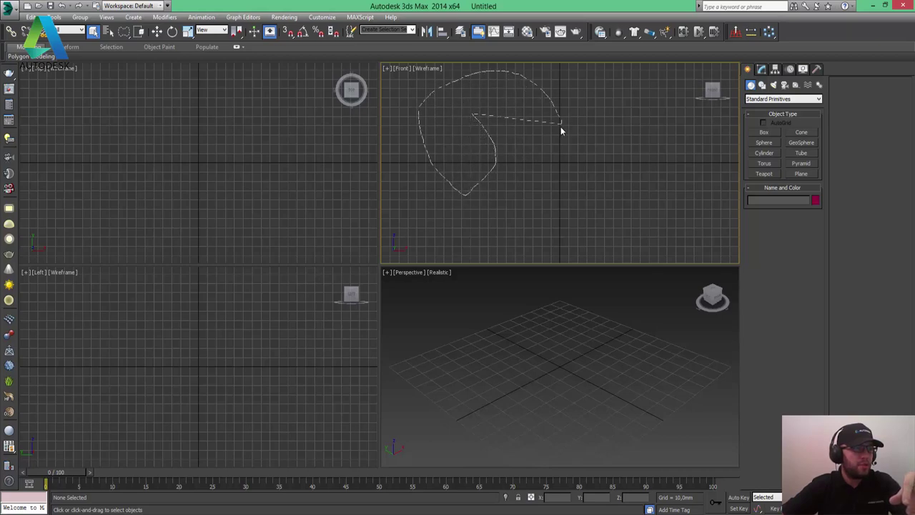
{"action": "left_click_drag", "start_coordinate": [561, 130], "coordinate": [566, 143]}
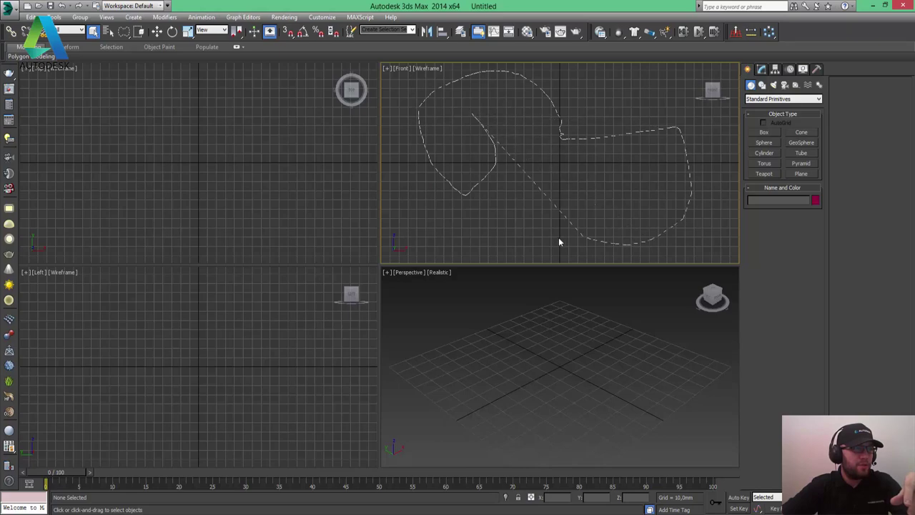
{"action": "left_click_drag", "start_coordinate": [560, 243], "coordinate": [532, 247]}
{"action": "left_click_drag", "start_coordinate": [474, 119], "coordinate": [472, 116]}
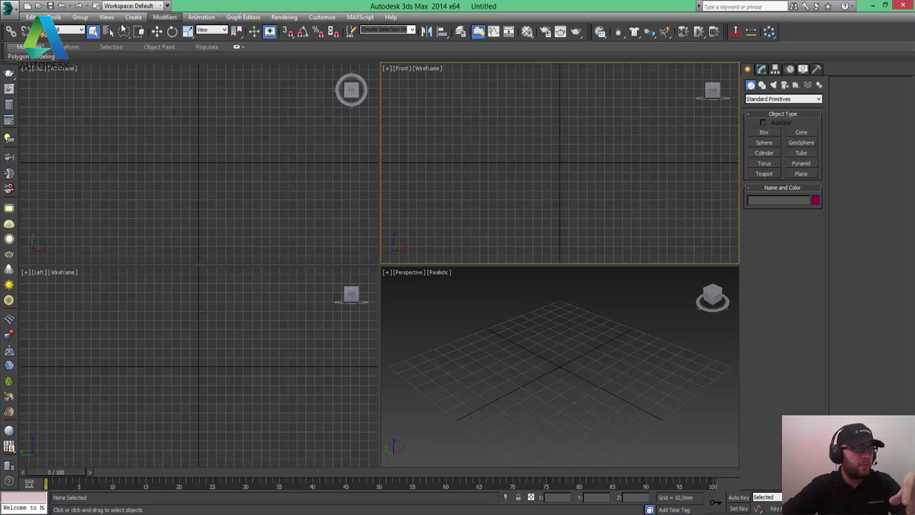
{"action": "left_click_drag", "start_coordinate": [124, 31], "coordinate": [124, 93]}
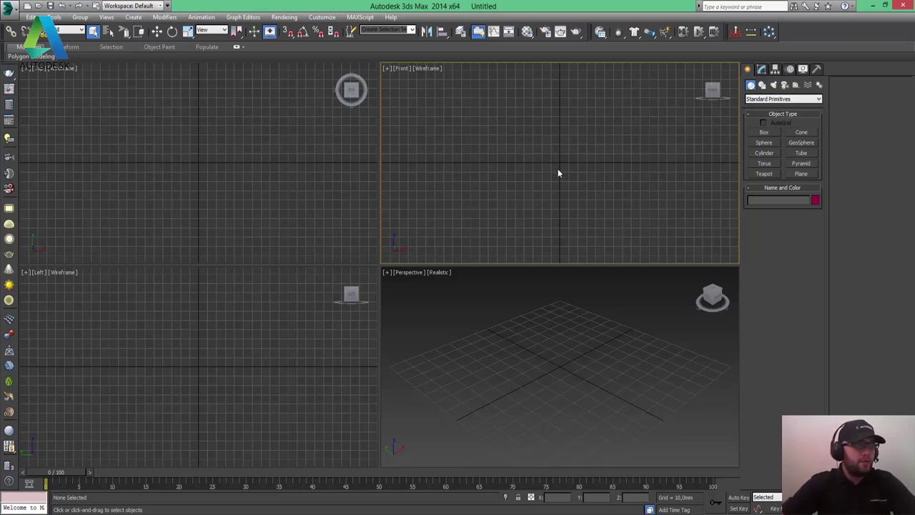
Step: Maximize the Top view and draw a box, a sphere and a cylinder on the grid
{"action": "left_click", "coordinate": [186, 135]}
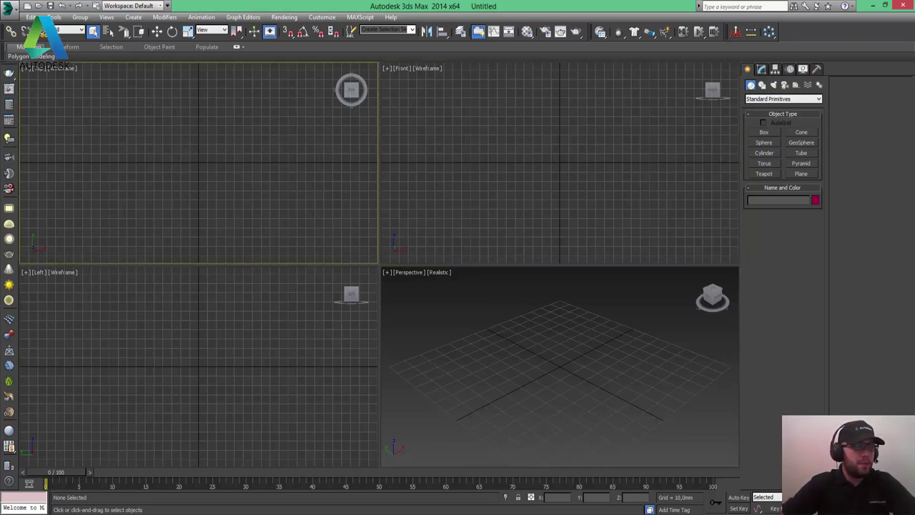
{"action": "key", "text": "alt+w"}
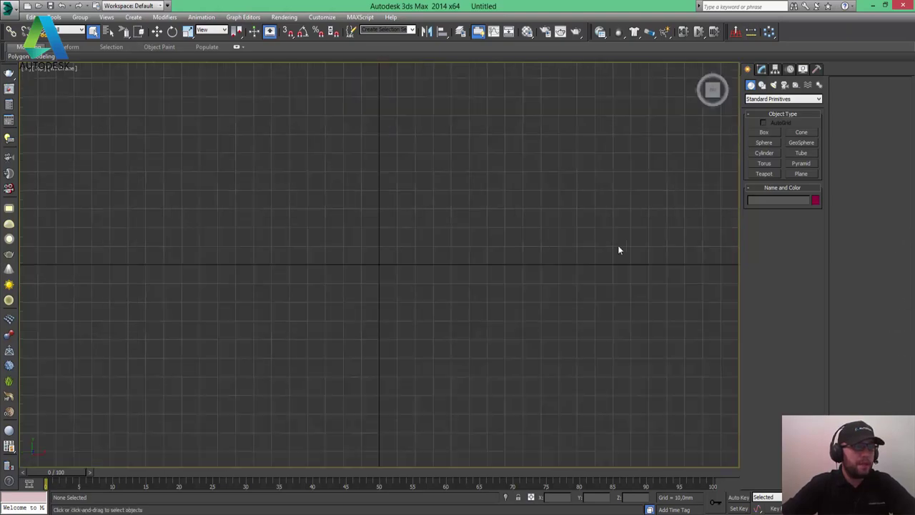
{"action": "scroll", "coordinate": [447, 172], "scroll_direction": "down", "scroll_amount": 3}
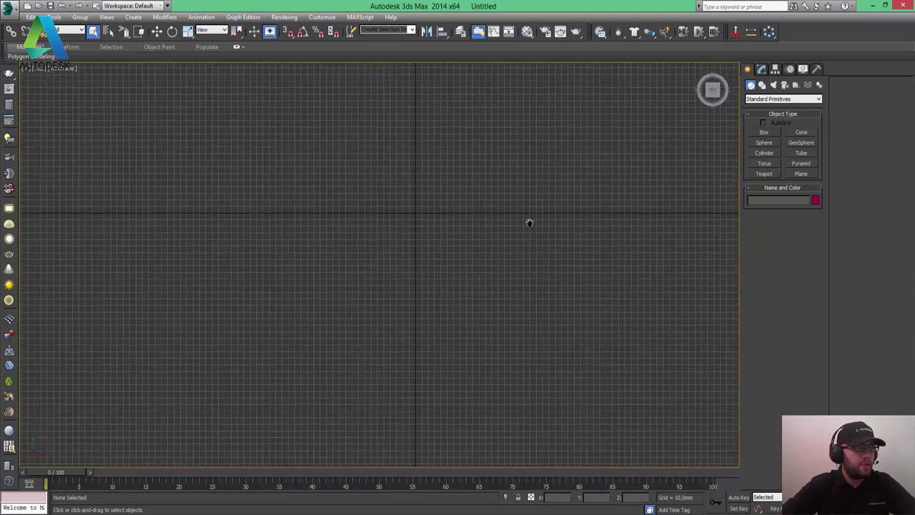
{"action": "mouse_move", "coordinate": [529, 221]}
{"action": "middle_mouse_down"}
{"action": "mouse_move", "coordinate": [513, 289]}
{"action": "mouse_move", "coordinate": [544, 291]}
{"action": "middle_mouse_up"}
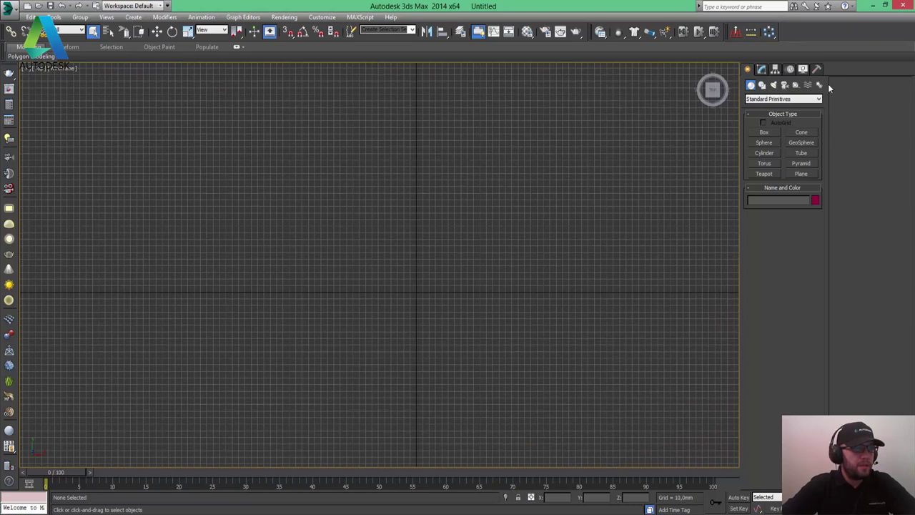
{"action": "left_click", "coordinate": [764, 133]}
{"action": "left_click_drag", "start_coordinate": [112, 124], "coordinate": [218, 225]}
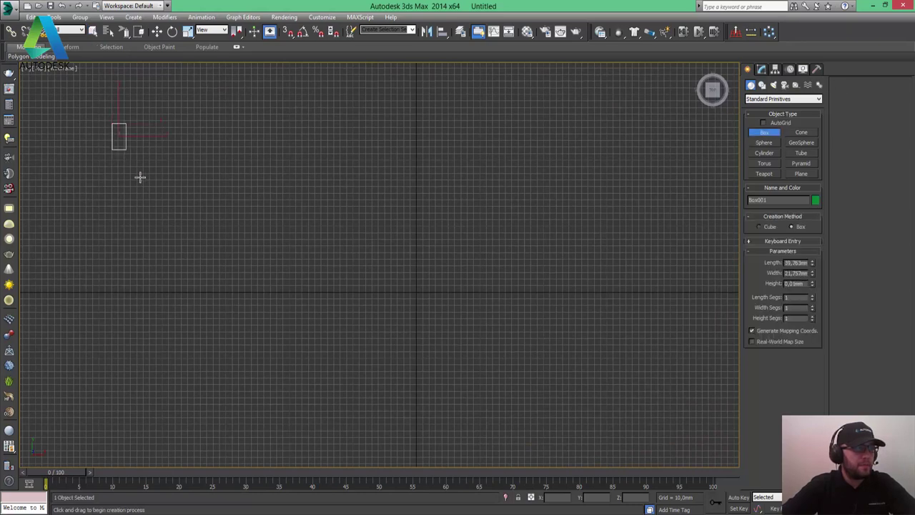
{"action": "left_click", "coordinate": [763, 144]}
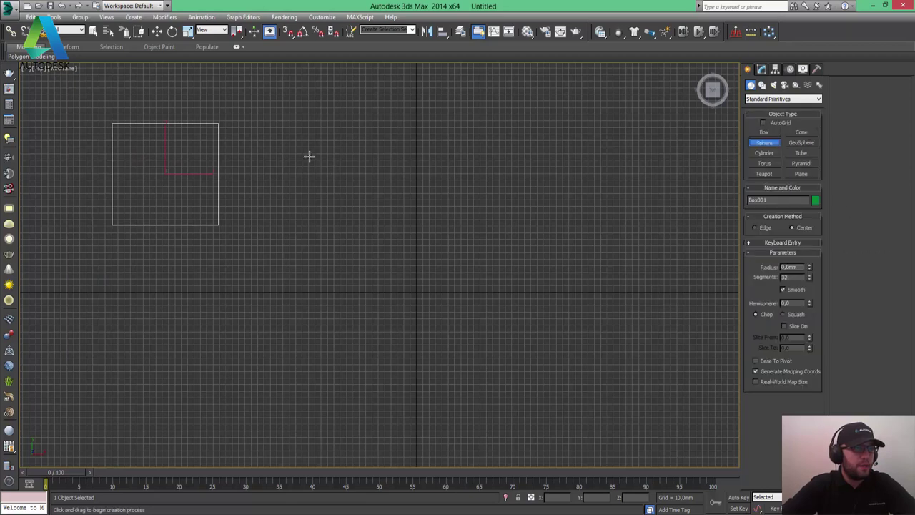
{"action": "left_click_drag", "start_coordinate": [309, 156], "coordinate": [359, 189]}
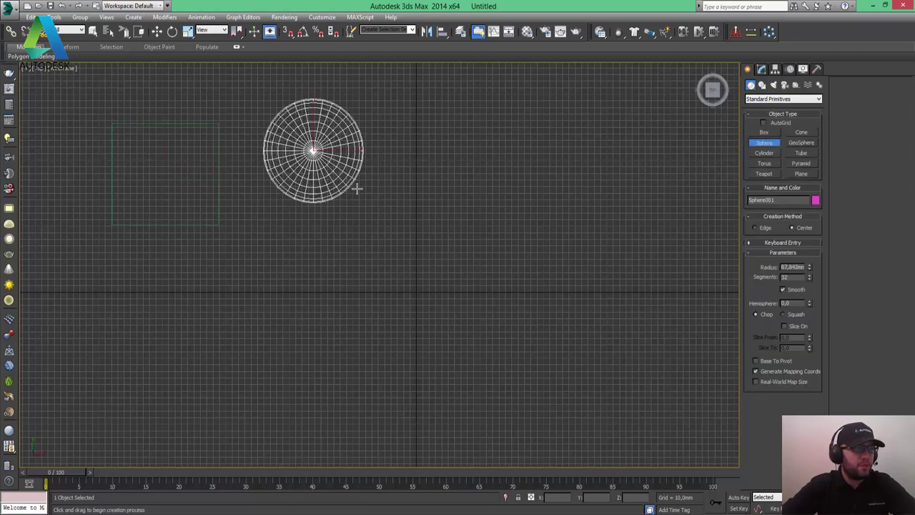
{"action": "left_click", "coordinate": [765, 153]}
{"action": "left_click_drag", "start_coordinate": [276, 255], "coordinate": [317, 301]}
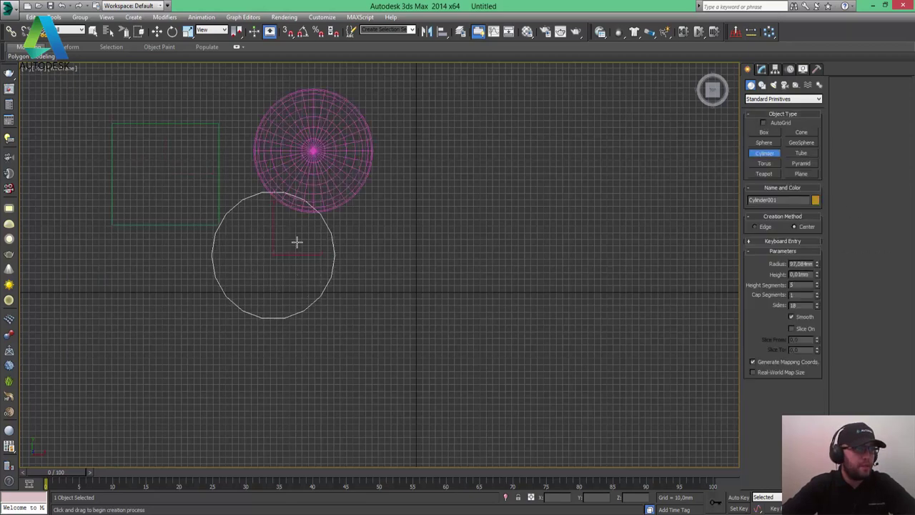
Step: Move the cylinder down and the sphere to the right, spreading the shapes apart
{"action": "left_click", "coordinate": [155, 32]}
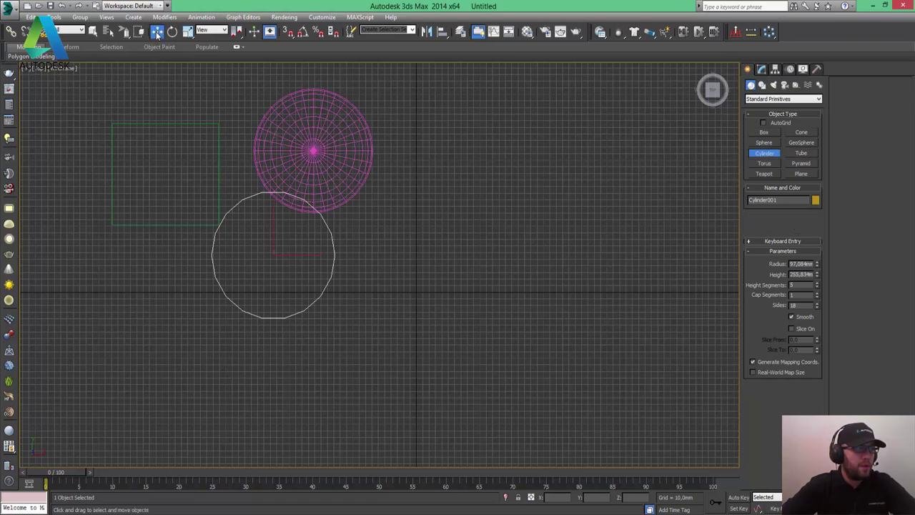
{"action": "left_click_drag", "start_coordinate": [286, 245], "coordinate": [288, 342]}
{"action": "left_click", "coordinate": [328, 136]}
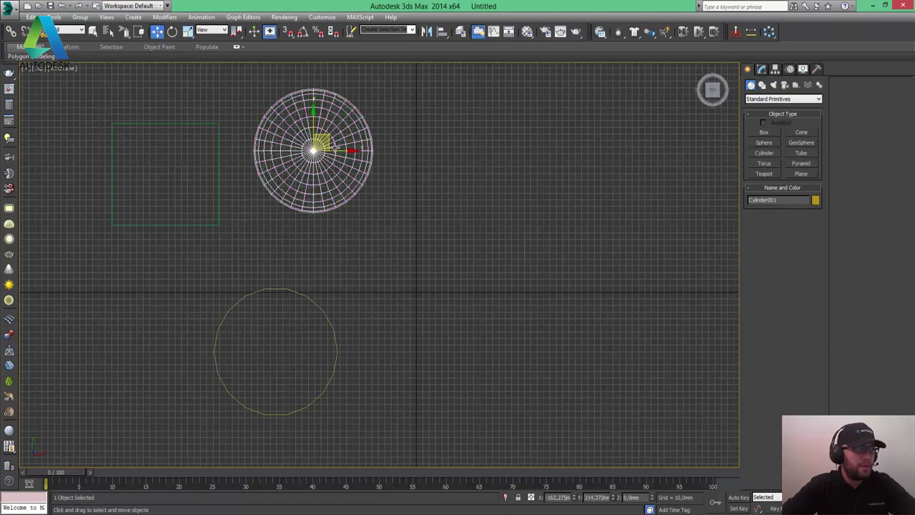
{"action": "mouse_move", "coordinate": [352, 141]}
{"action": "left_mouse_down"}
{"action": "mouse_move", "coordinate": [435, 143]}
{"action": "mouse_move", "coordinate": [486, 123]}
{"action": "left_mouse_up"}
{"action": "left_click", "coordinate": [279, 380]}
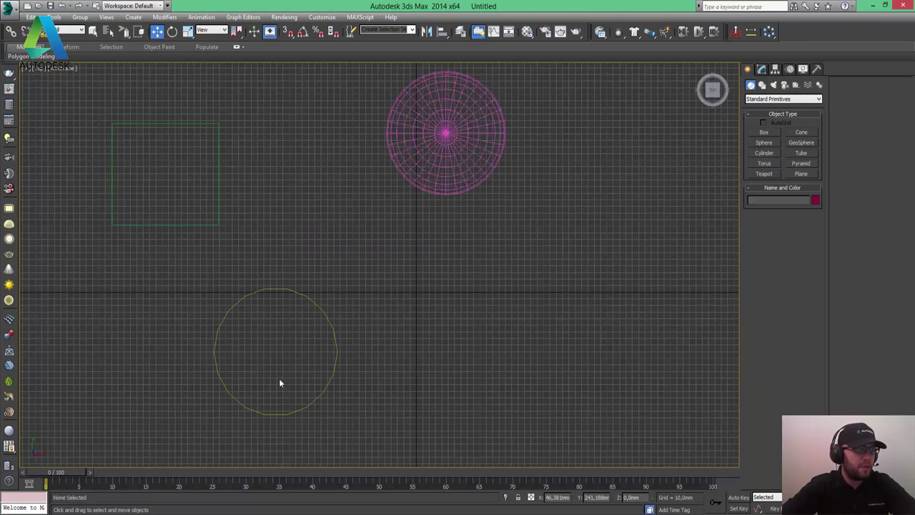
{"action": "left_click", "coordinate": [294, 348]}
{"action": "left_click_drag", "start_coordinate": [301, 351], "coordinate": [346, 360]}
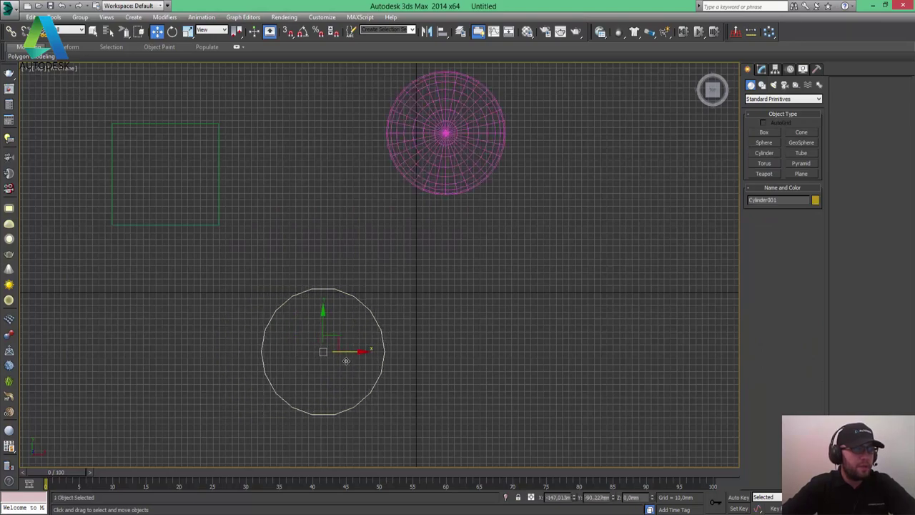
Step: Restore four viewports, then maximize and zoom out the Perspective view to show all shapes
{"action": "key", "text": "alt+w"}
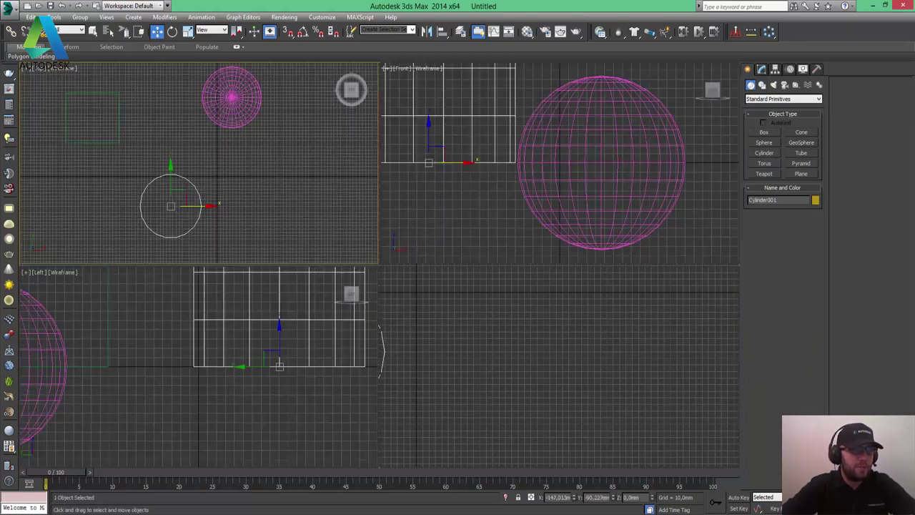
{"action": "left_click", "coordinate": [580, 339]}
{"action": "key", "text": "z"}
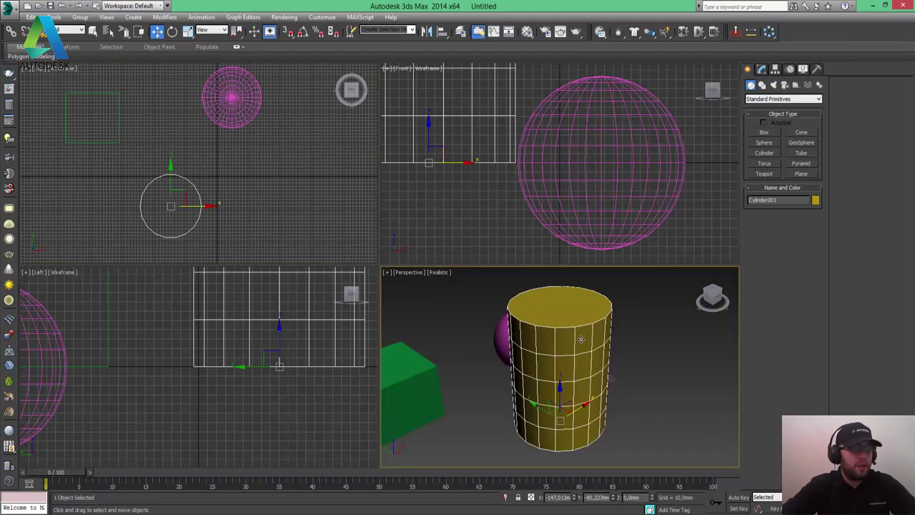
{"action": "mouse_move", "coordinate": [512, 369]}
{"action": "middle_mouse_down", "text": "alt"}
{"action": "mouse_move", "coordinate": [637, 351]}
{"action": "mouse_move", "coordinate": [510, 409]}
{"action": "middle_mouse_up", "text": "alt"}
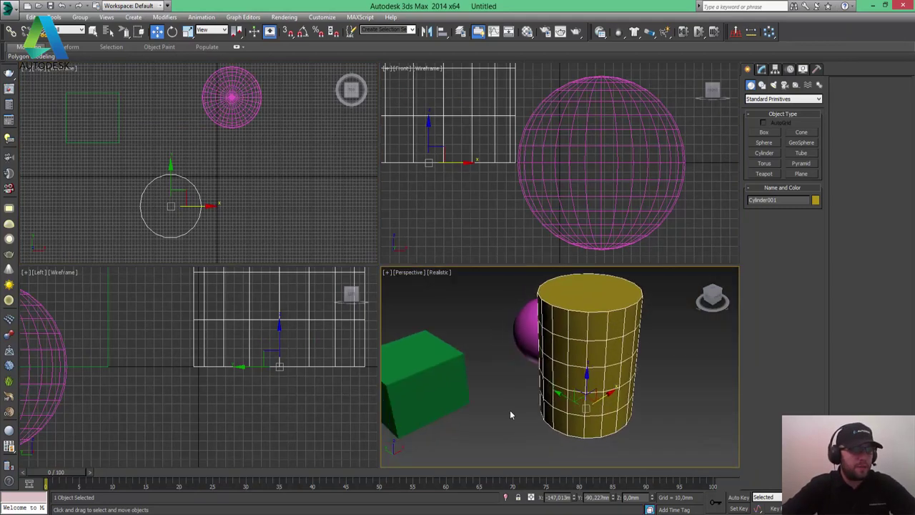
{"action": "left_click", "coordinate": [589, 448]}
{"action": "key", "text": "alt+w"}
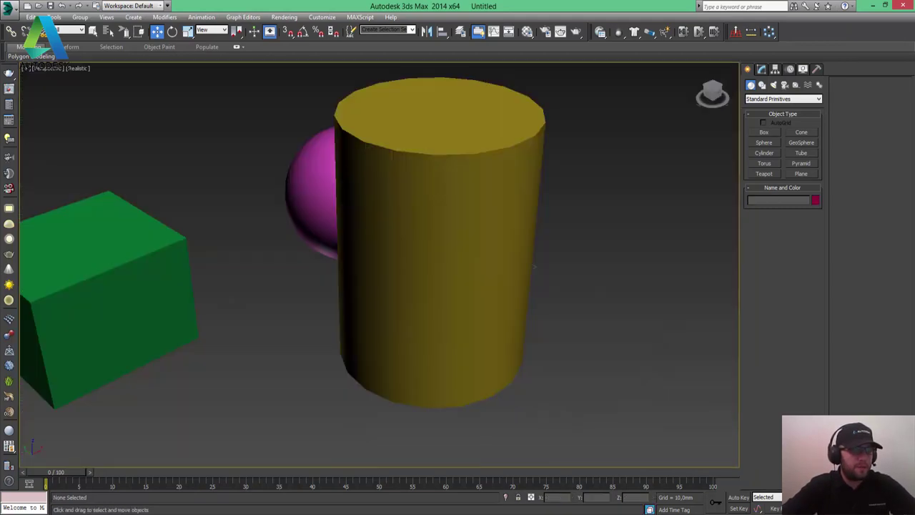
{"action": "key", "text": "alt+z"}
{"action": "left_click_drag", "start_coordinate": [300, 214], "coordinate": [302, 234]}
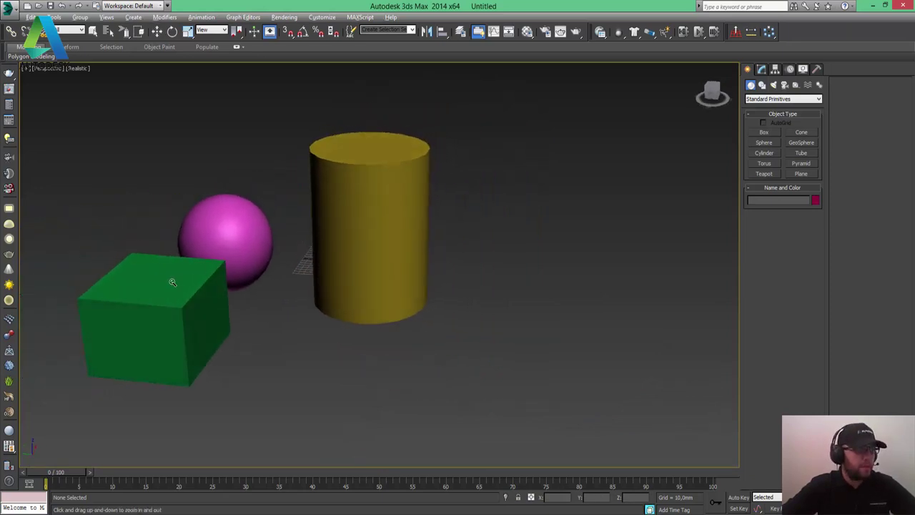
{"action": "mouse_move", "coordinate": [172, 282]}
{"action": "middle_mouse_down", "text": "alt"}
{"action": "mouse_move", "coordinate": [317, 279]}
{"action": "mouse_move", "coordinate": [298, 284]}
{"action": "mouse_move", "coordinate": [394, 321]}
{"action": "mouse_move", "coordinate": [322, 260]}
{"action": "middle_mouse_up", "text": "alt"}
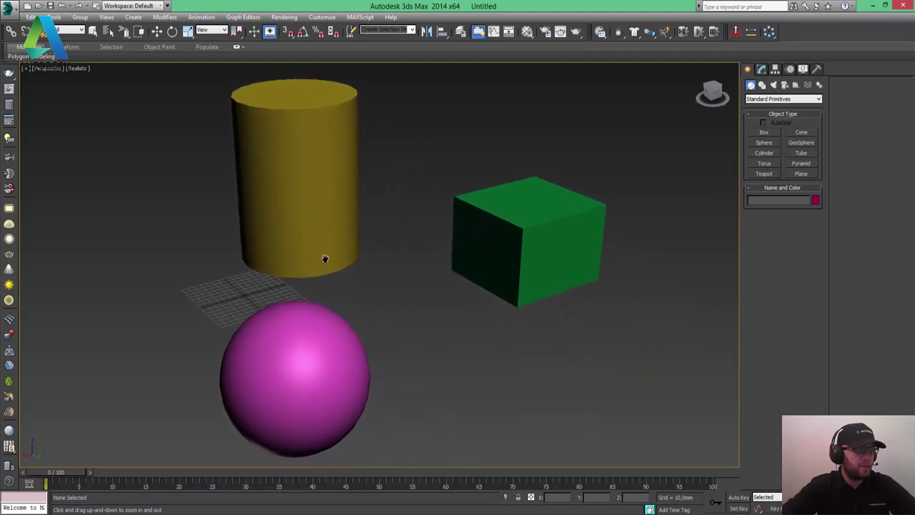
Step: Move the pink sphere slightly upward along Z
{"action": "key", "text": "w"}
{"action": "left_click", "coordinate": [319, 331]}
{"action": "mouse_move", "coordinate": [295, 354]}
{"action": "left_mouse_down"}
{"action": "mouse_move", "coordinate": [293, 317]}
{"action": "mouse_move", "coordinate": [301, 309]}
{"action": "left_mouse_up"}
Step: Convert the pink sphere to Editable Poly
{"action": "right_click", "coordinate": [292, 182]}
{"action": "mouse_move", "coordinate": [336, 271]}
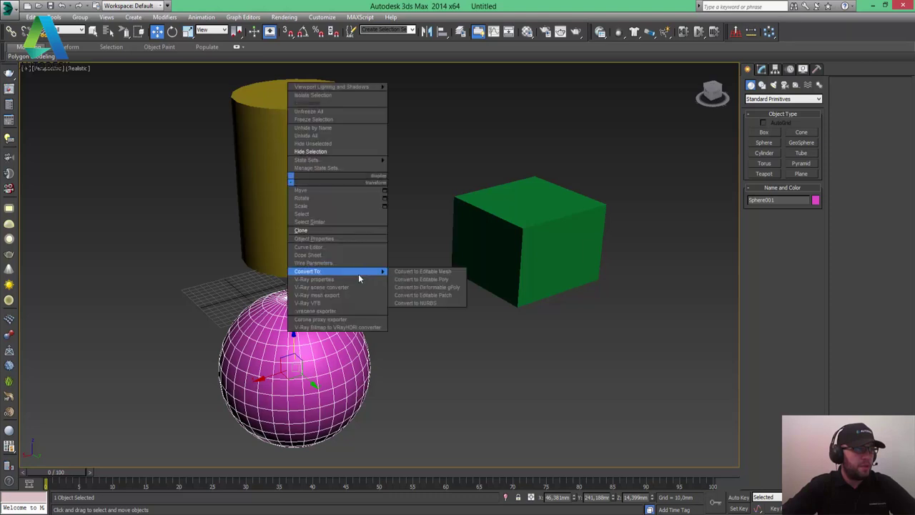
{"action": "left_click", "coordinate": [437, 287]}
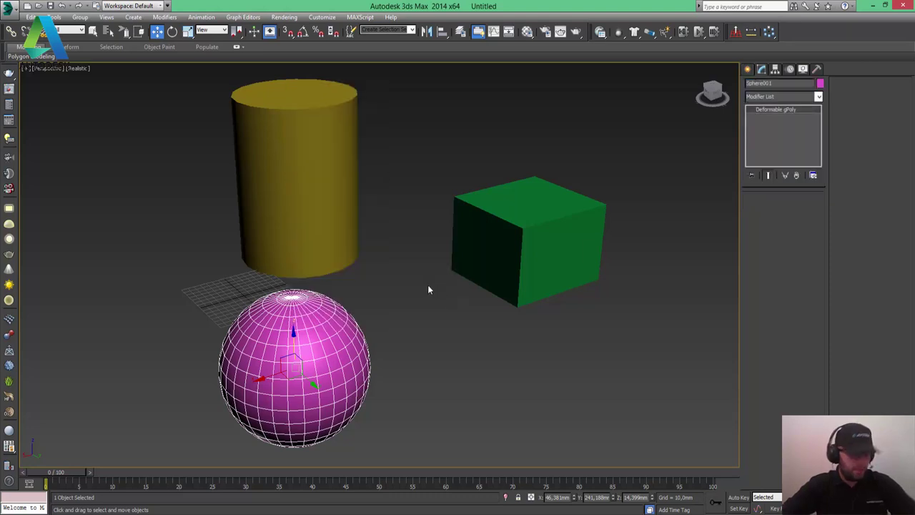
{"action": "right_click", "coordinate": [330, 340]}
{"action": "mouse_move", "coordinate": [345, 430]}
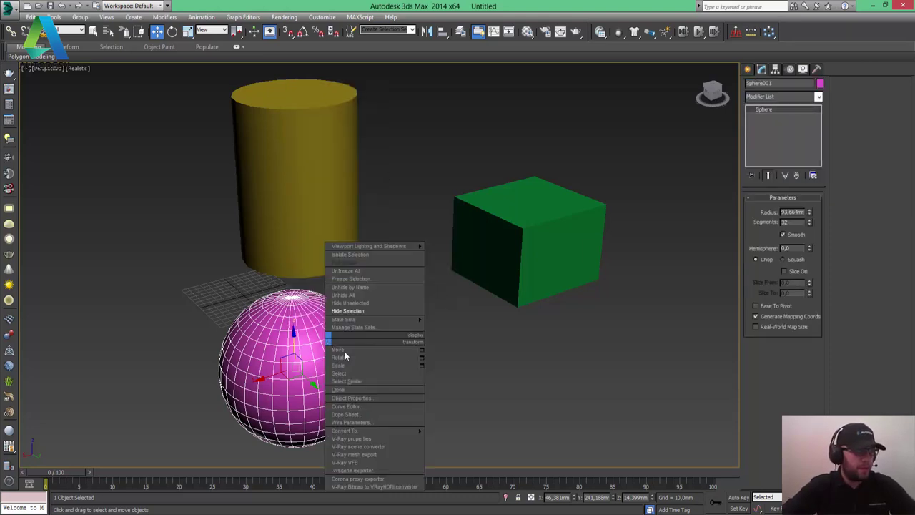
{"action": "left_click", "coordinate": [447, 438]}
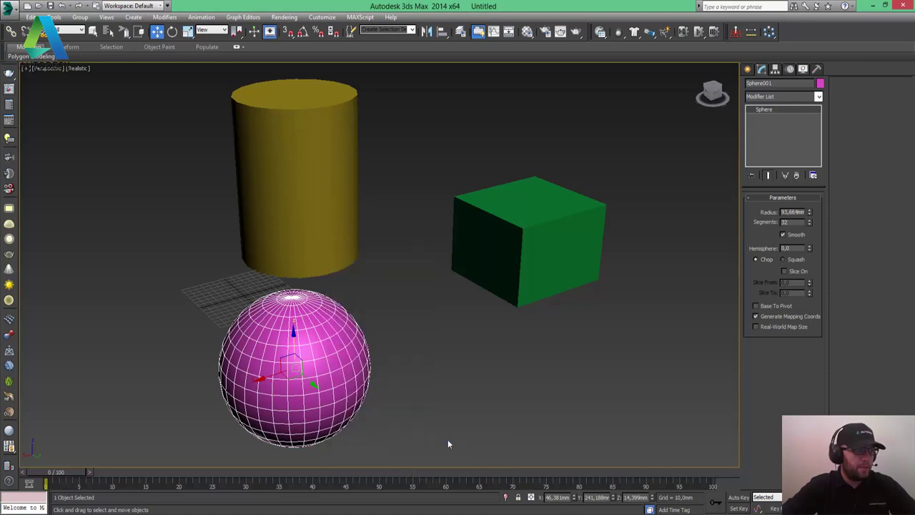
Step: Convert the green box and the yellow cylinder to Editable Poly
{"action": "left_click", "coordinate": [554, 248]}
{"action": "right_click", "coordinate": [554, 248]}
{"action": "mouse_move", "coordinate": [600, 334]}
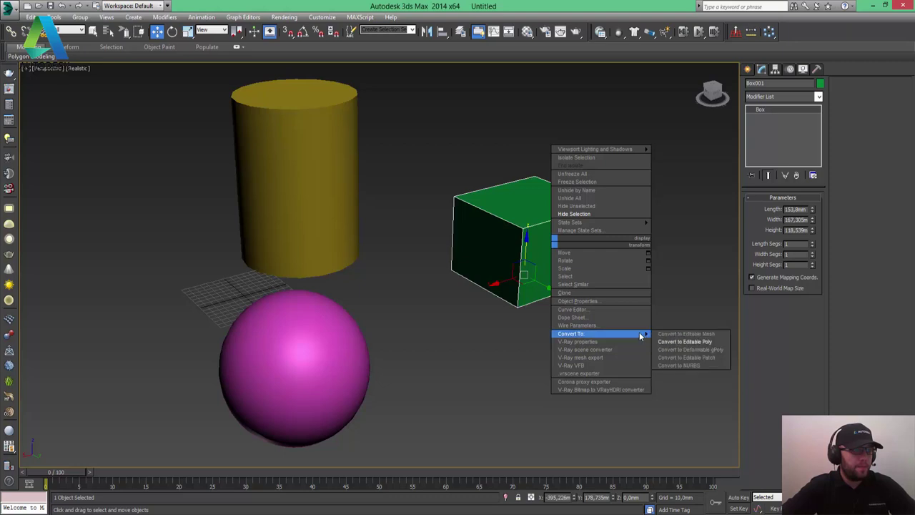
{"action": "left_click", "coordinate": [683, 346]}
{"action": "left_click", "coordinate": [322, 129]}
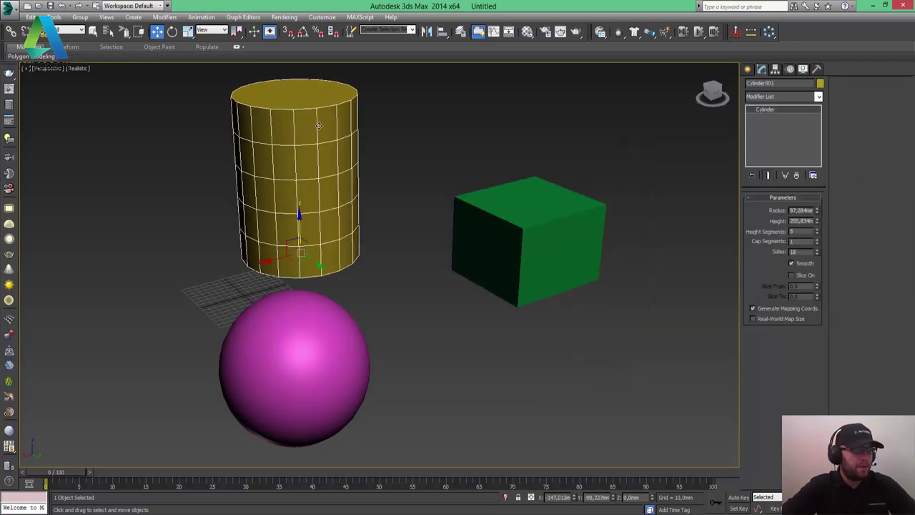
{"action": "right_click", "coordinate": [322, 129]}
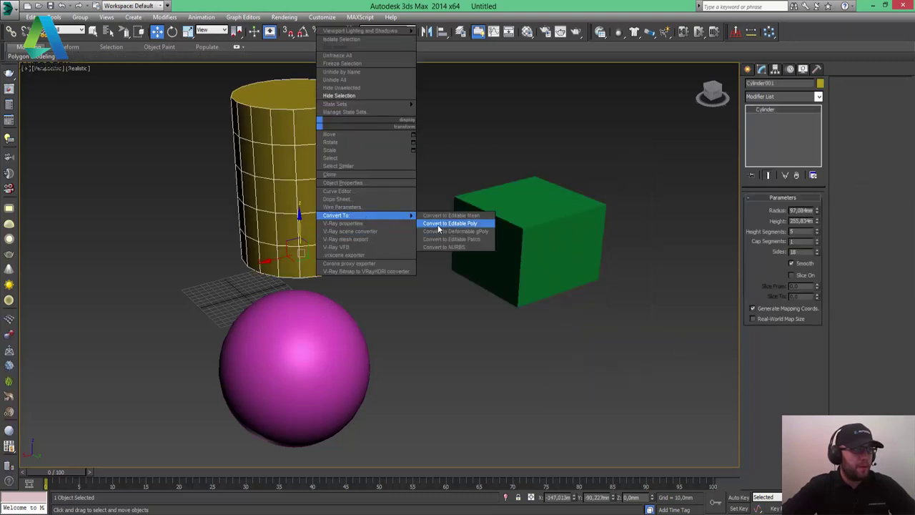
{"action": "left_click", "coordinate": [431, 226]}
Step: Turn on edged faces with F4 and undo the box and cylinder conversions
{"action": "key", "text": "F4"}
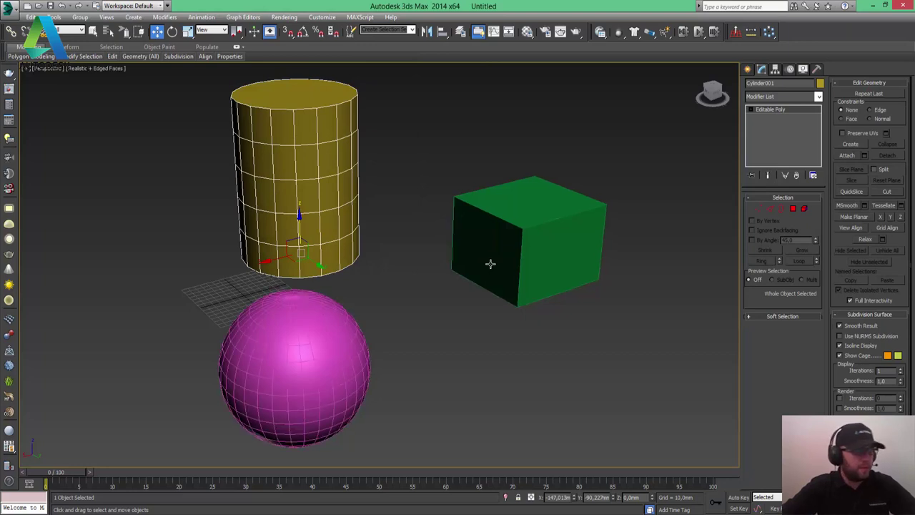
{"action": "left_click", "coordinate": [454, 288]}
{"action": "left_click", "coordinate": [532, 251]}
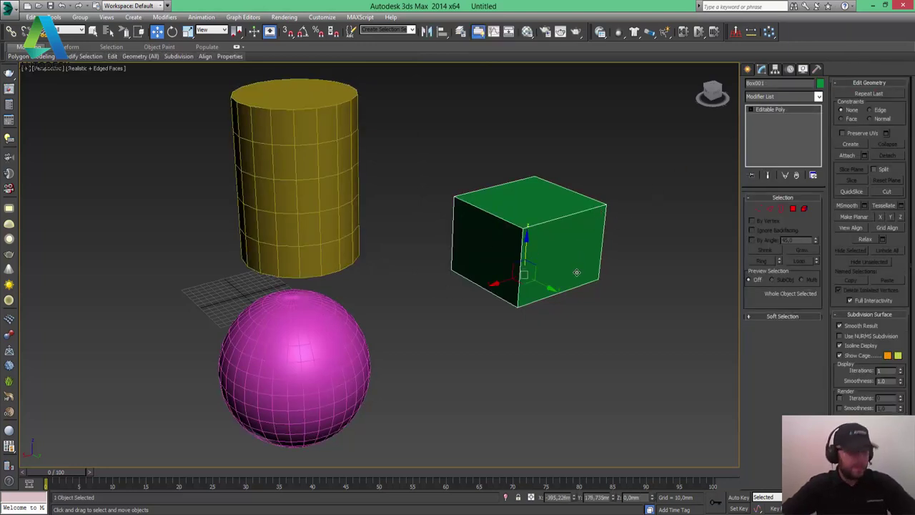
{"action": "key", "text": "ctrl+z"}
{"action": "key", "text": "ctrl+z"}
{"action": "key", "text": "ctrl+y"}
{"action": "key", "text": "ctrl+y"}
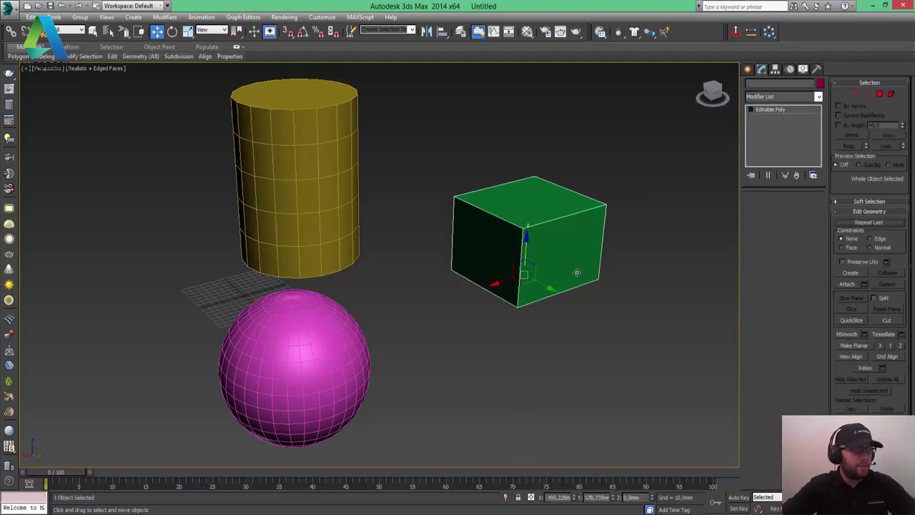
{"action": "key", "text": "ctrl+z"}
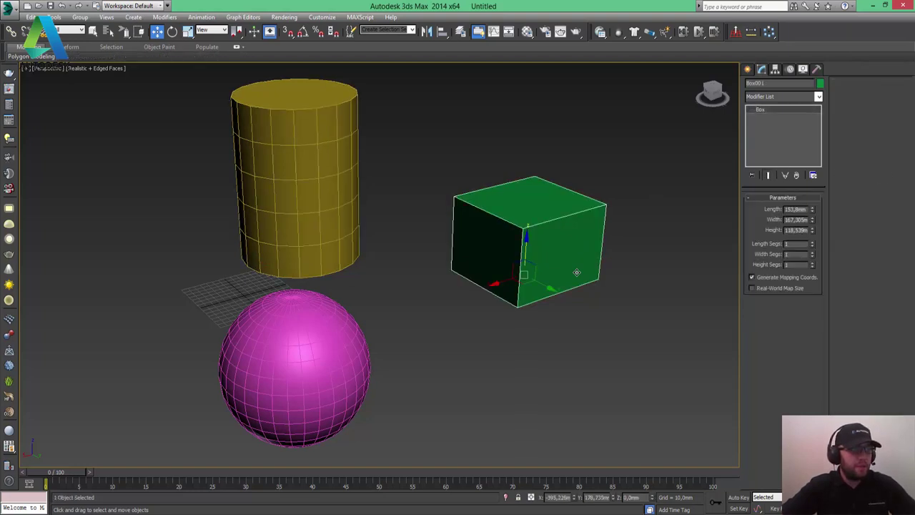
Step: Set the box's length, width and height segments to 25
{"action": "double_click", "coordinate": [790, 244]}
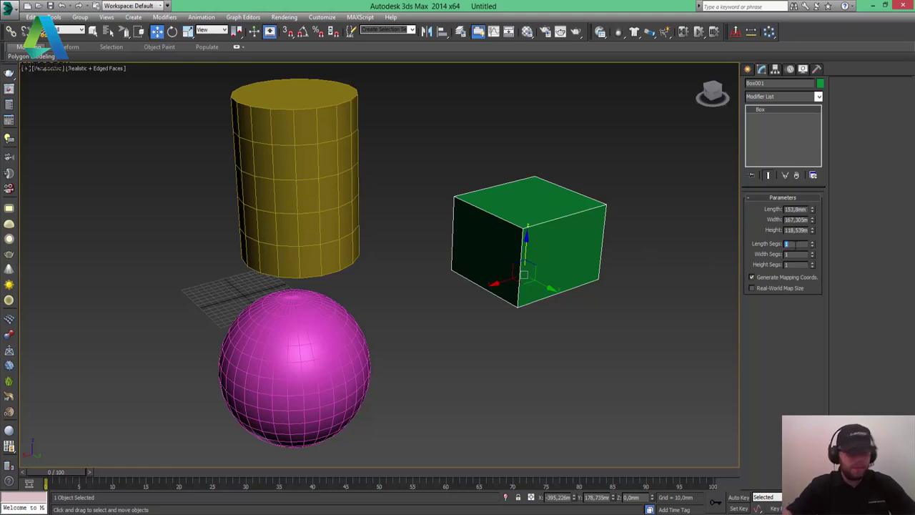
{"action": "type", "text": "50"}
{"action": "key", "text": "Tab"}
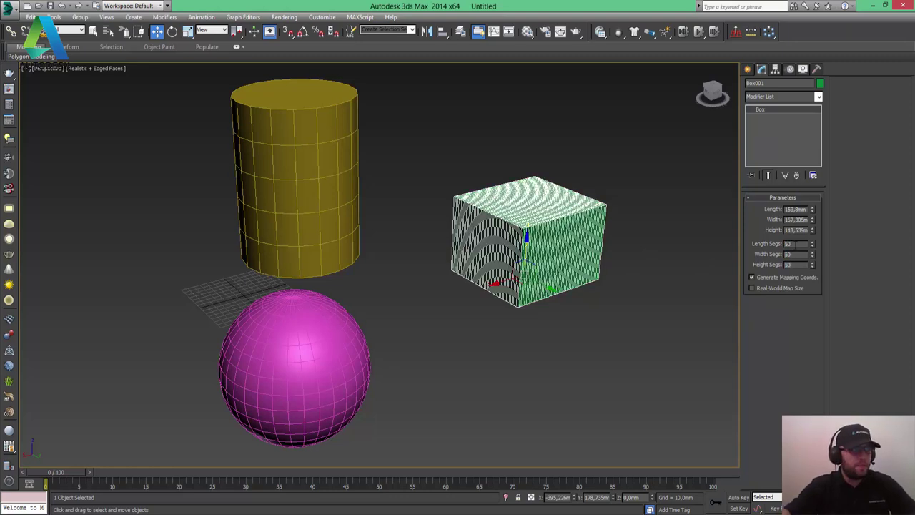
{"action": "type", "text": "50"}
{"action": "key", "text": "Return"}
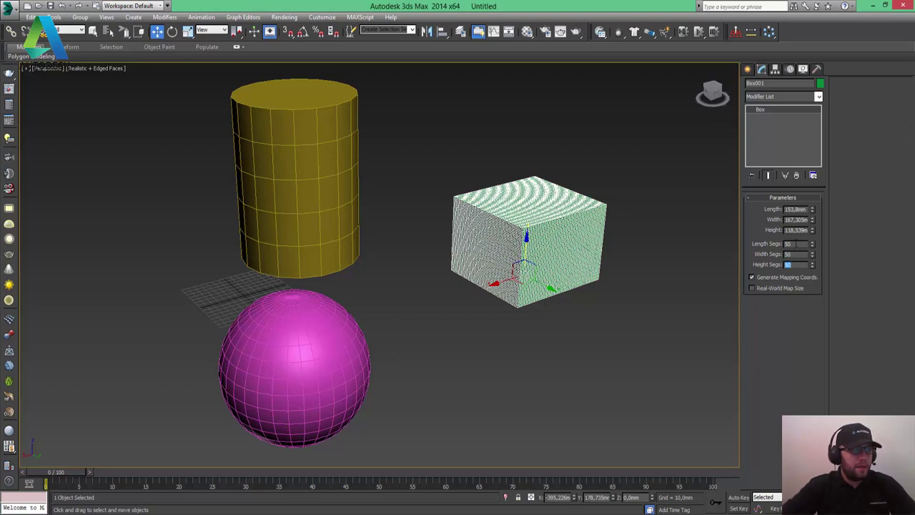
{"action": "double_click", "coordinate": [791, 244]}
{"action": "type", "text": "25"}
{"action": "key", "text": "Tab"}
{"action": "type", "text": "25"}
{"action": "key", "text": "Tab"}
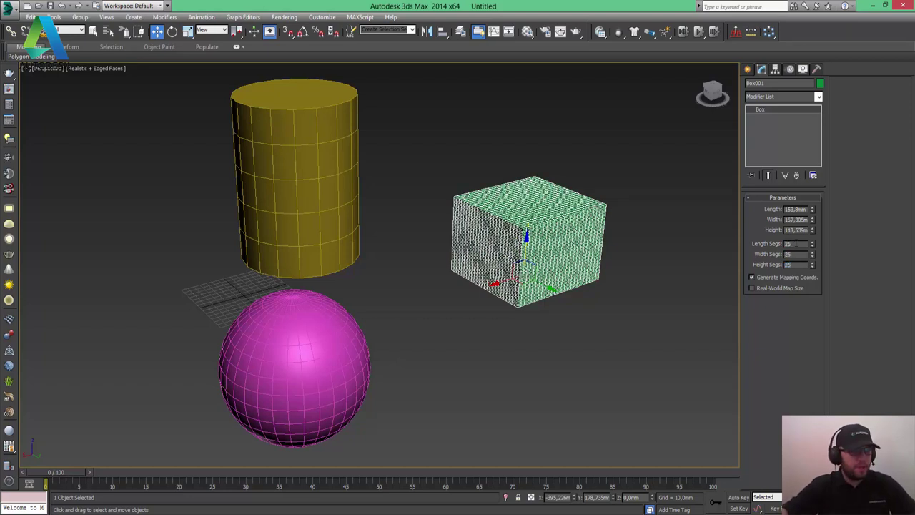
{"action": "type", "text": "25"}
{"action": "key", "text": "Return"}
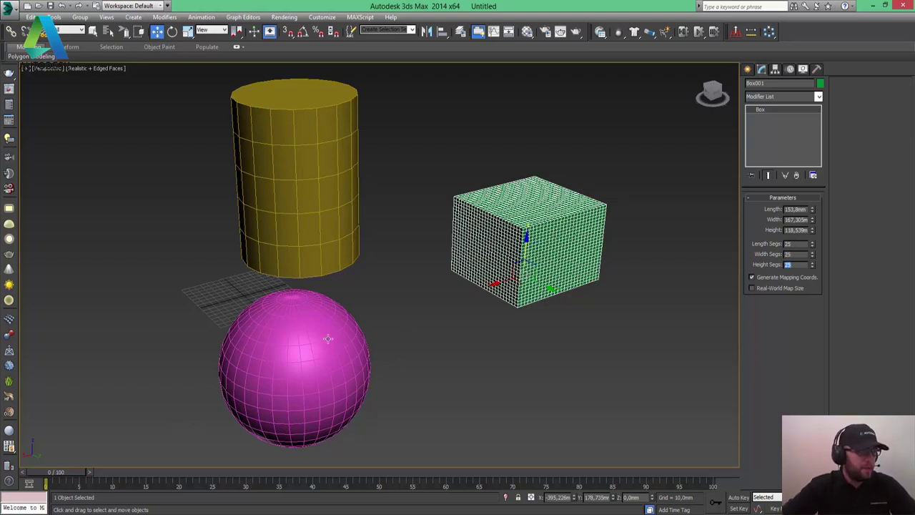
Step: Give the cylinder 36 sides, 15 height segments and 8 cap segments
{"action": "left_click", "coordinate": [325, 339]}
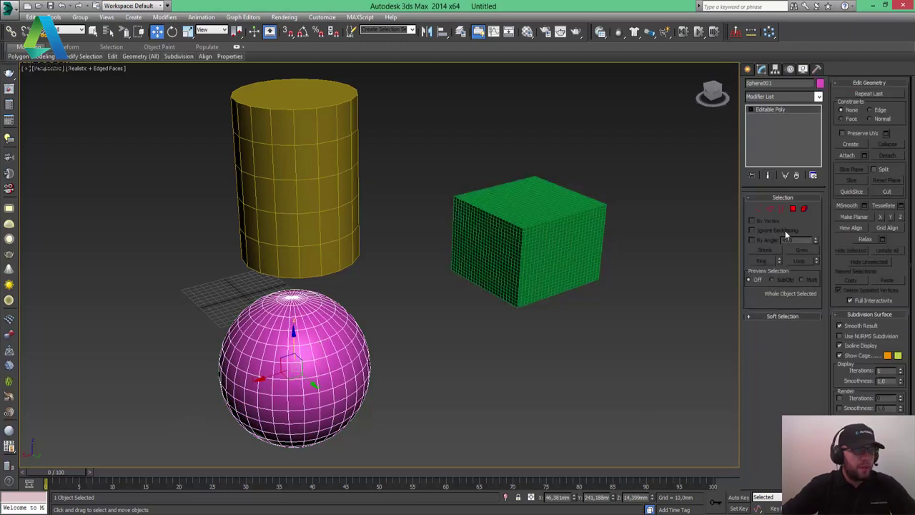
{"action": "left_click", "coordinate": [318, 236]}
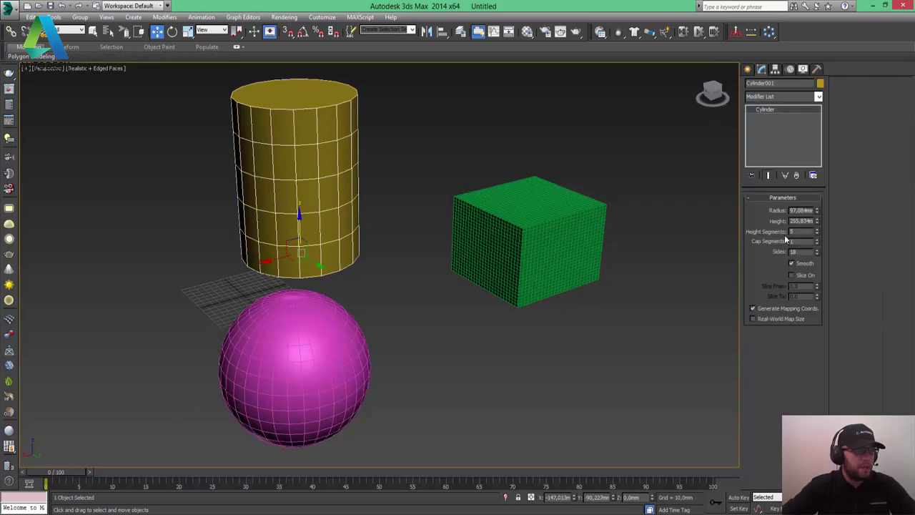
{"action": "double_click", "coordinate": [805, 252]}
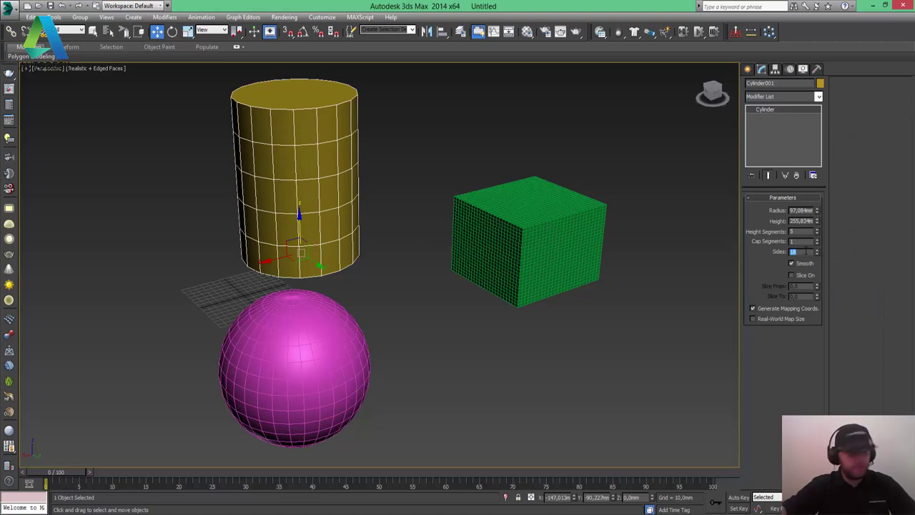
{"action": "type", "text": "36"}
{"action": "key", "text": "Return"}
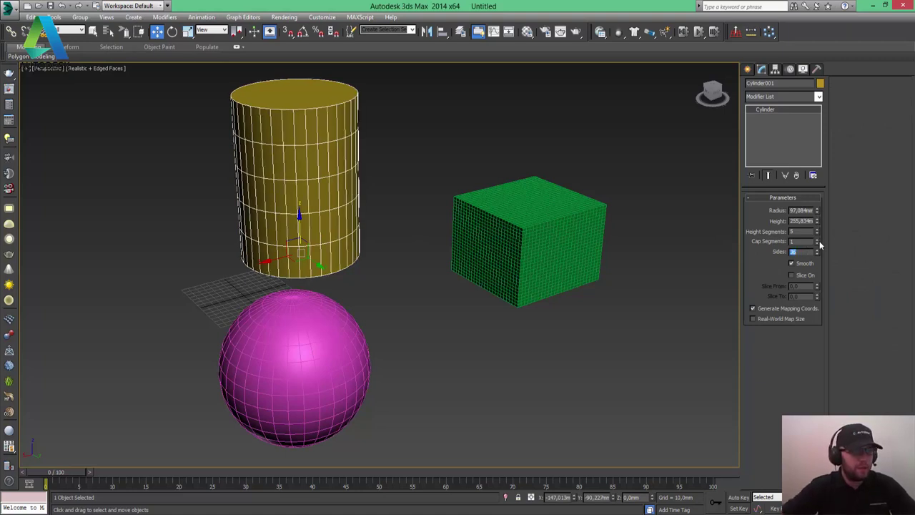
{"action": "double_click", "coordinate": [800, 231]}
{"action": "type", "text": "15"}
{"action": "key", "text": "Return"}
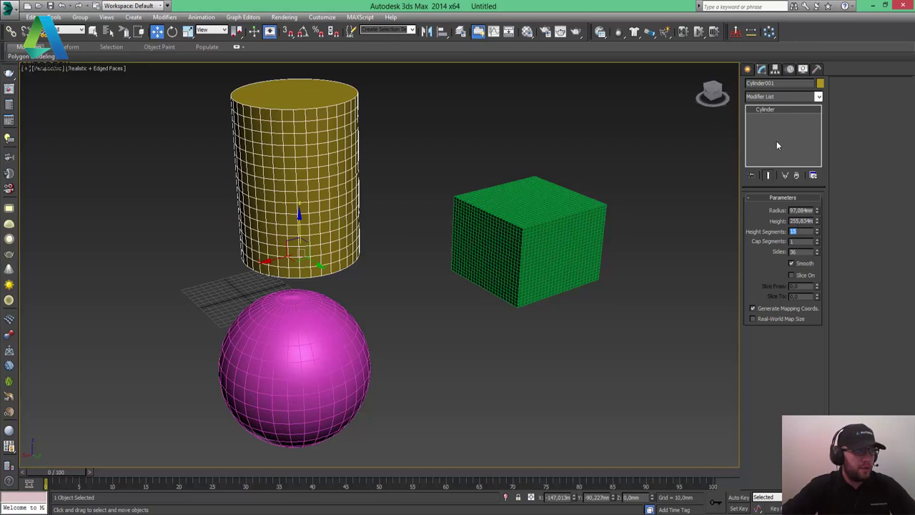
{"action": "double_click", "coordinate": [811, 242]}
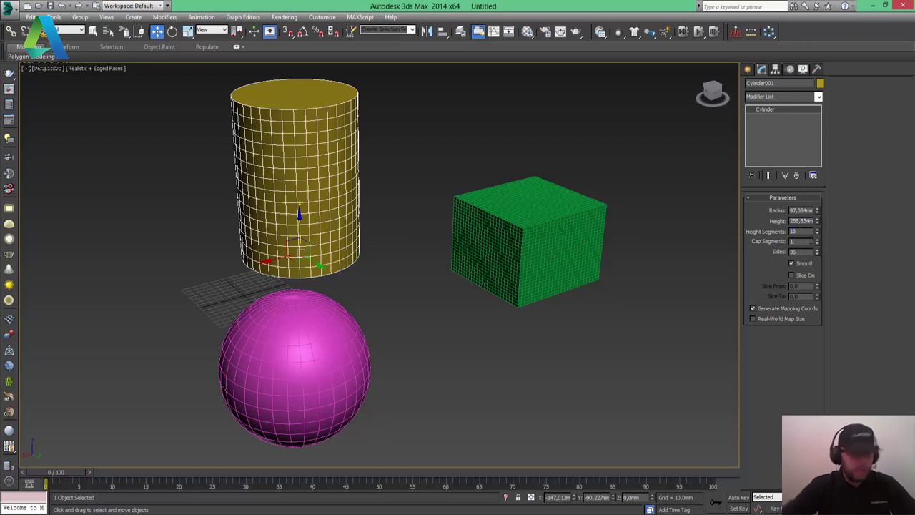
{"action": "type", "text": "8"}
{"action": "key", "text": "Return"}
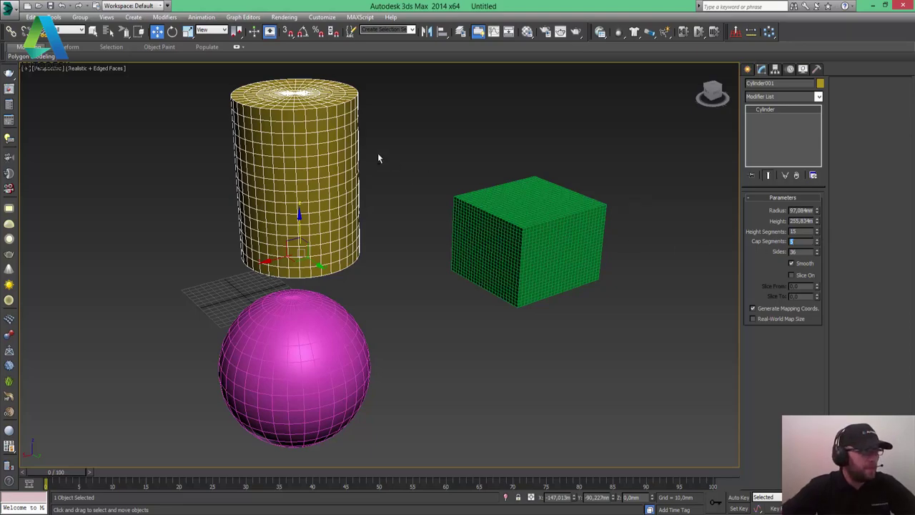
{"action": "mouse_move", "coordinate": [377, 153]}
{"action": "middle_mouse_down", "text": "alt"}
{"action": "mouse_move", "coordinate": [352, 175]}
{"action": "mouse_move", "coordinate": [347, 139]}
{"action": "mouse_move", "coordinate": [333, 140]}
{"action": "middle_mouse_up", "text": "alt"}
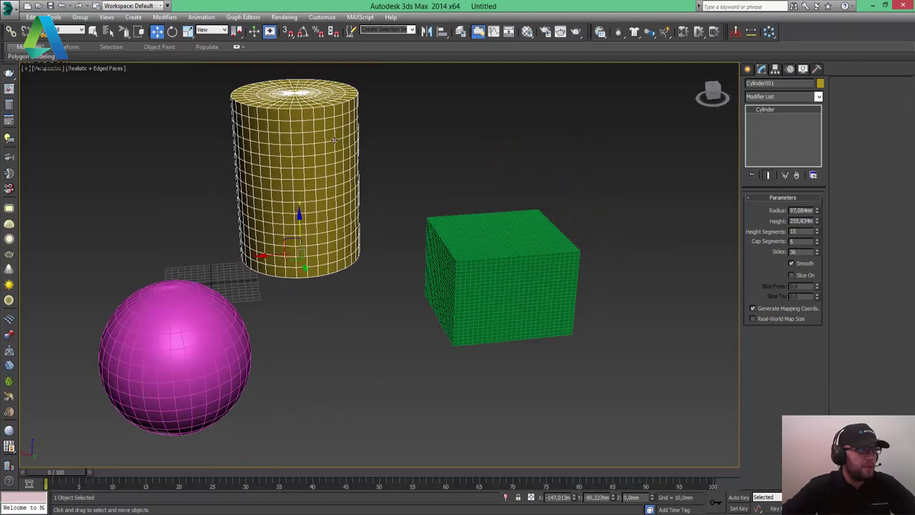
Step: Convert the yellow cylinder and green box to Editable Poly
{"action": "right_click", "coordinate": [311, 141]}
{"action": "mouse_move", "coordinate": [357, 231]}
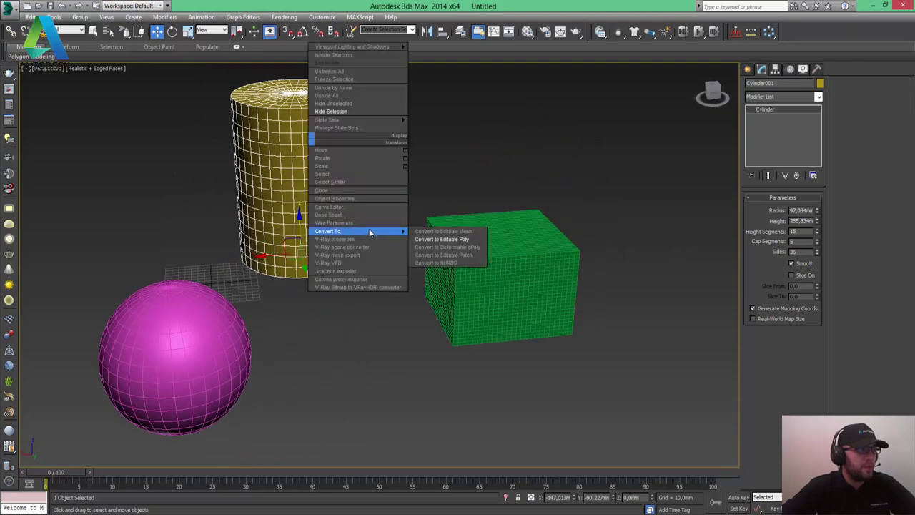
{"action": "left_click", "coordinate": [441, 242]}
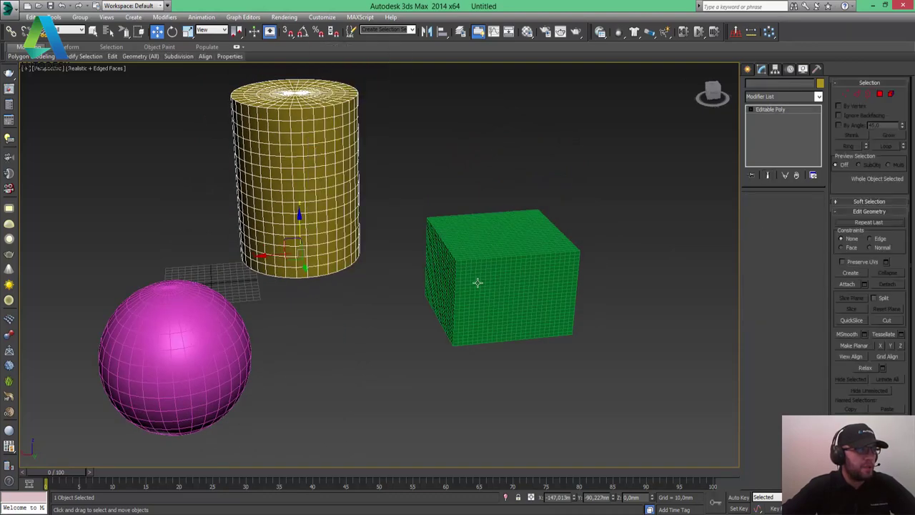
{"action": "left_click", "coordinate": [484, 279]}
{"action": "right_click", "coordinate": [484, 280]}
{"action": "mouse_move", "coordinate": [529, 369]}
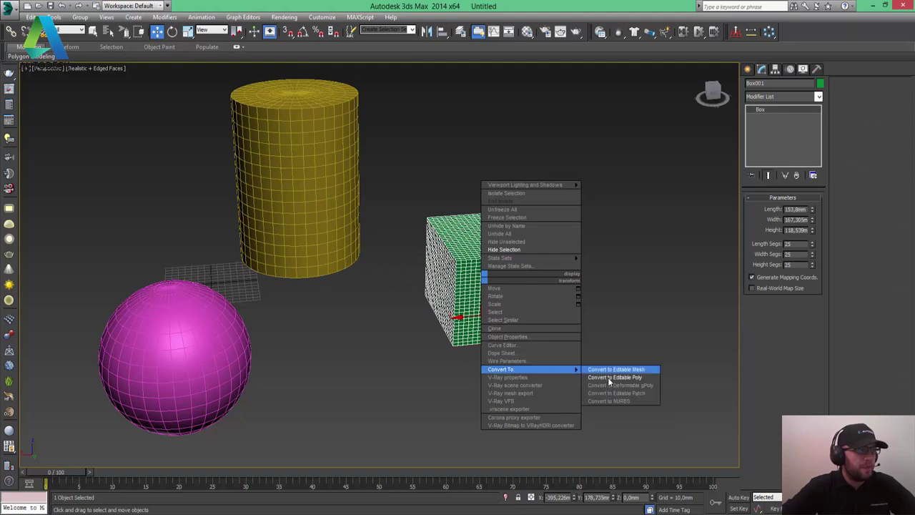
{"action": "left_click", "coordinate": [615, 376]}
Step: Select the pink sphere, frame it in the view, and choose Isolate Selection
{"action": "left_click", "coordinate": [219, 353]}
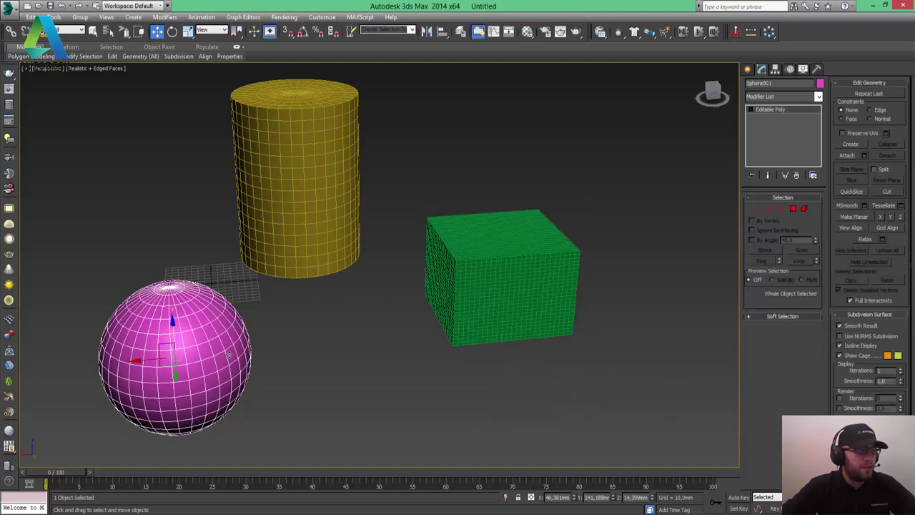
{"action": "mouse_move", "coordinate": [220, 288]}
{"action": "middle_mouse_down"}
{"action": "mouse_move", "coordinate": [292, 309]}
{"action": "mouse_move", "coordinate": [302, 308]}
{"action": "mouse_move", "coordinate": [299, 299]}
{"action": "middle_mouse_up"}
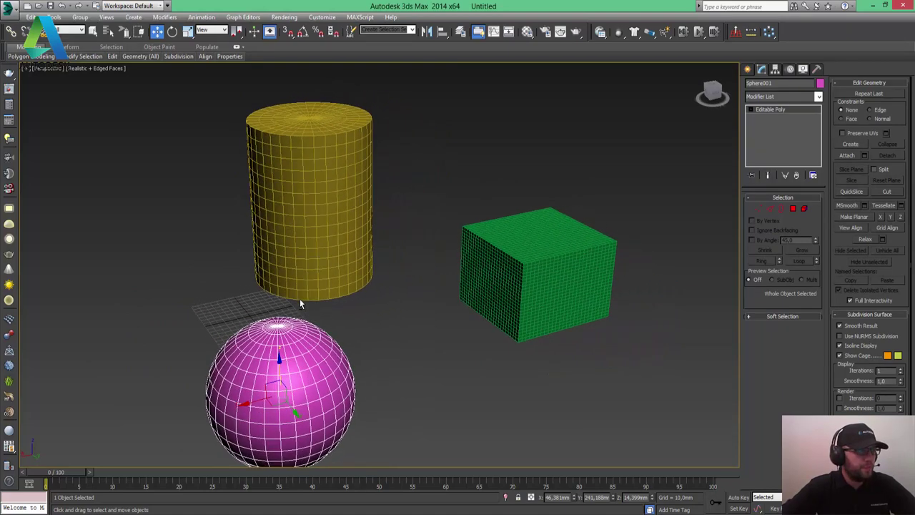
{"action": "middle_click_drag", "start_coordinate": [301, 347], "coordinate": [318, 314]}
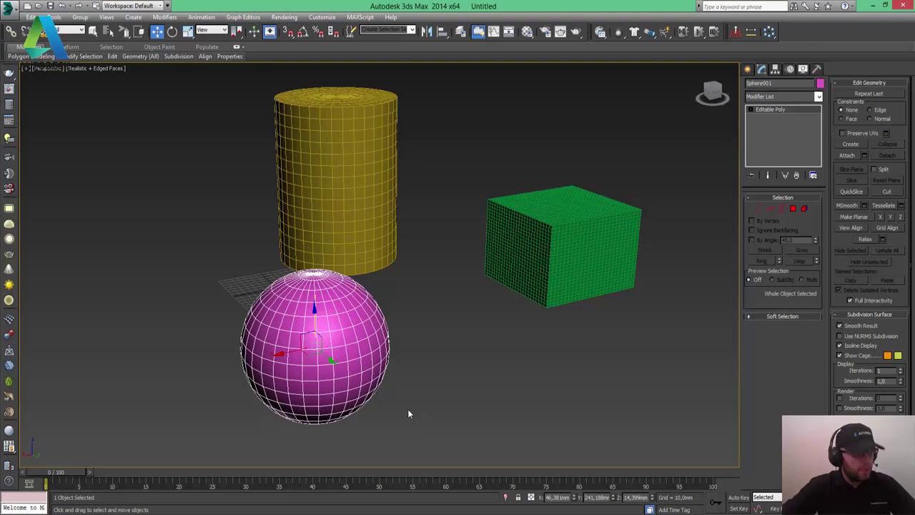
{"action": "key", "text": "z"}
{"action": "scroll", "coordinate": [343, 218], "scroll_direction": "down", "scroll_amount": 2}
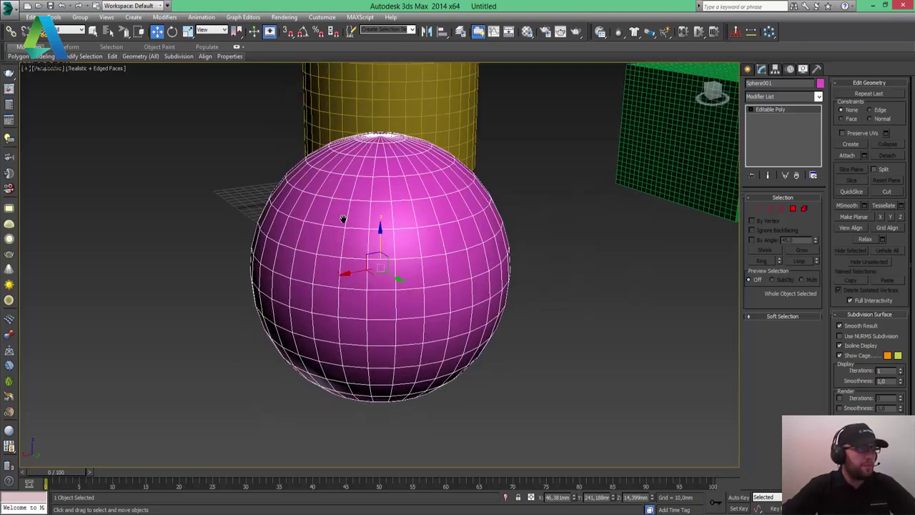
{"action": "middle_click_drag", "start_coordinate": [343, 218], "coordinate": [393, 250]}
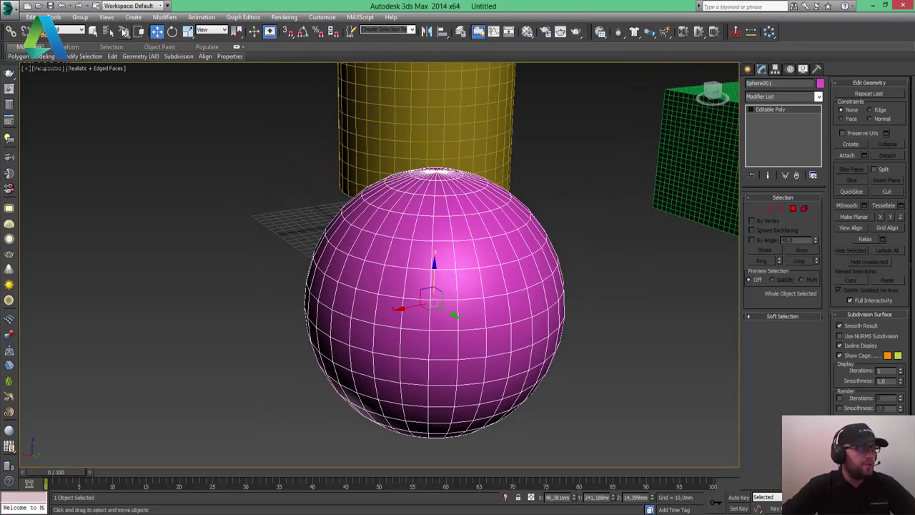
{"action": "left_click_drag", "start_coordinate": [124, 31], "coordinate": [123, 32]}
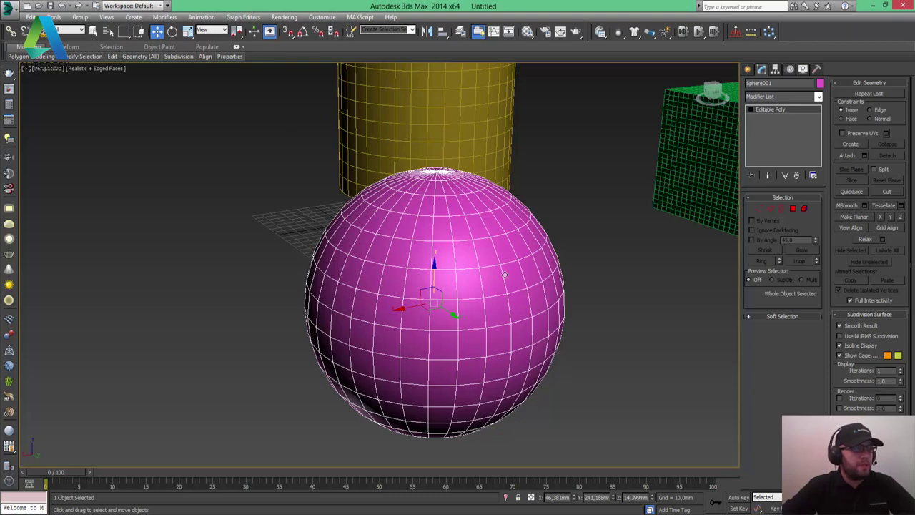
{"action": "right_click", "coordinate": [475, 275]}
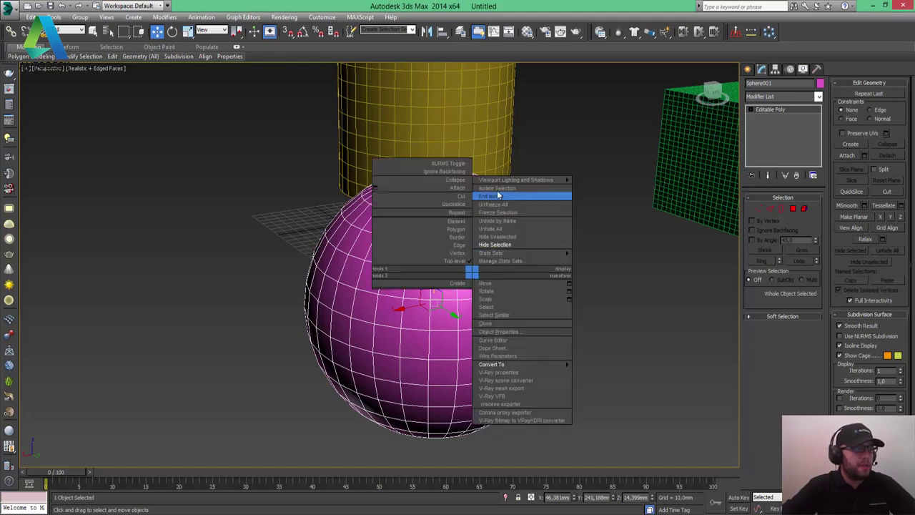
{"action": "left_click", "coordinate": [497, 193]}
{"action": "middle_click_drag", "start_coordinate": [410, 211], "coordinate": [431, 217]}
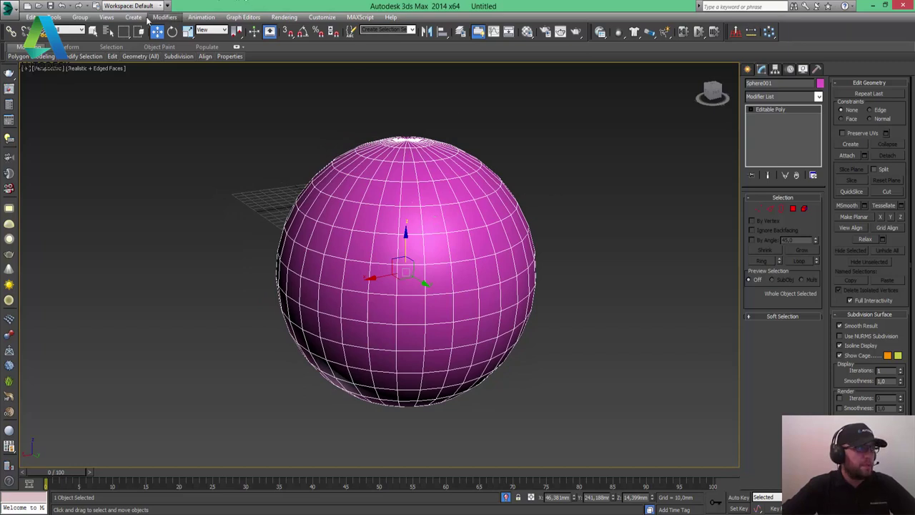
{"action": "mouse_move", "coordinate": [178, 56]}
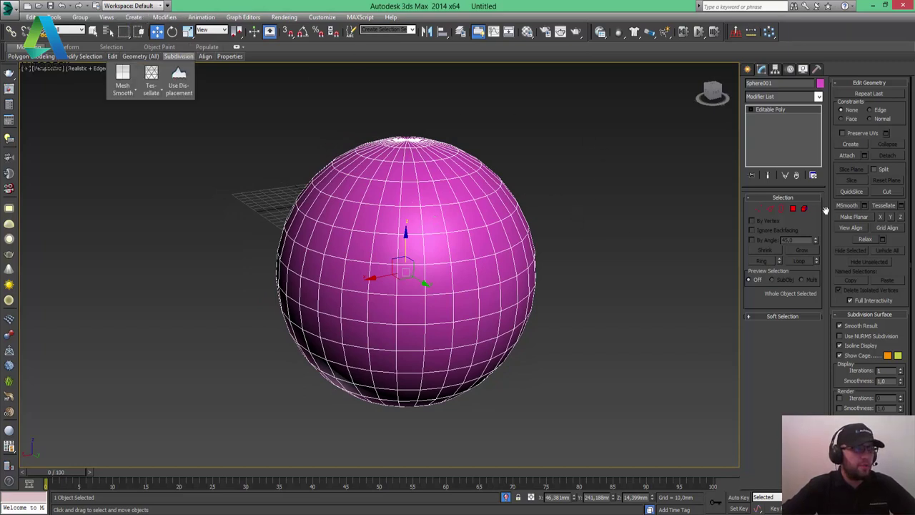
Step: Enter Polygon mode on the sphere and rectangle-select its upper polygons, then clear the selection
{"action": "left_click", "coordinate": [793, 208]}
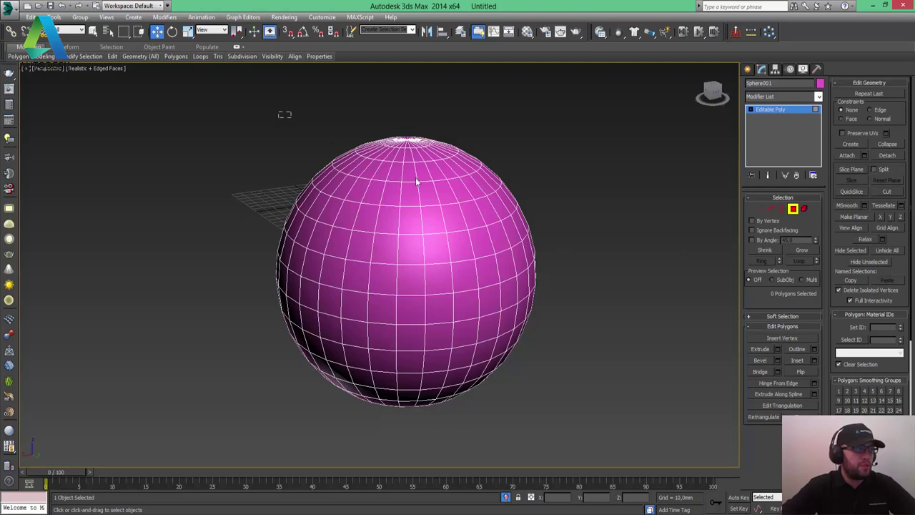
{"action": "left_click_drag", "start_coordinate": [284, 114], "coordinate": [599, 291]}
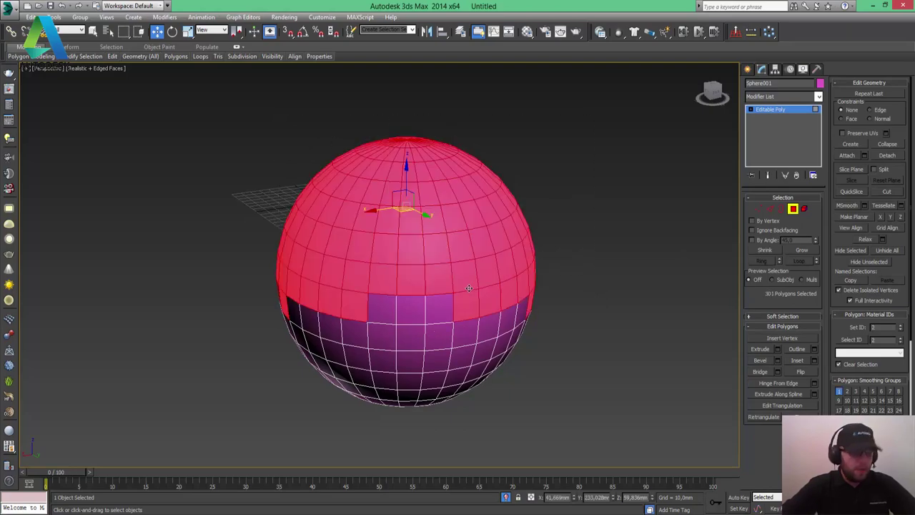
{"action": "mouse_move", "coordinate": [451, 278]}
{"action": "middle_mouse_down", "text": "alt"}
{"action": "mouse_move", "coordinate": [613, 216]}
{"action": "mouse_move", "coordinate": [470, 280]}
{"action": "mouse_move", "coordinate": [427, 241]}
{"action": "mouse_move", "coordinate": [434, 210]}
{"action": "mouse_move", "coordinate": [527, 251]}
{"action": "mouse_move", "coordinate": [427, 267]}
{"action": "mouse_move", "coordinate": [469, 265]}
{"action": "mouse_move", "coordinate": [558, 321]}
{"action": "middle_mouse_up", "text": "alt"}
{"action": "left_click", "coordinate": [608, 343]}
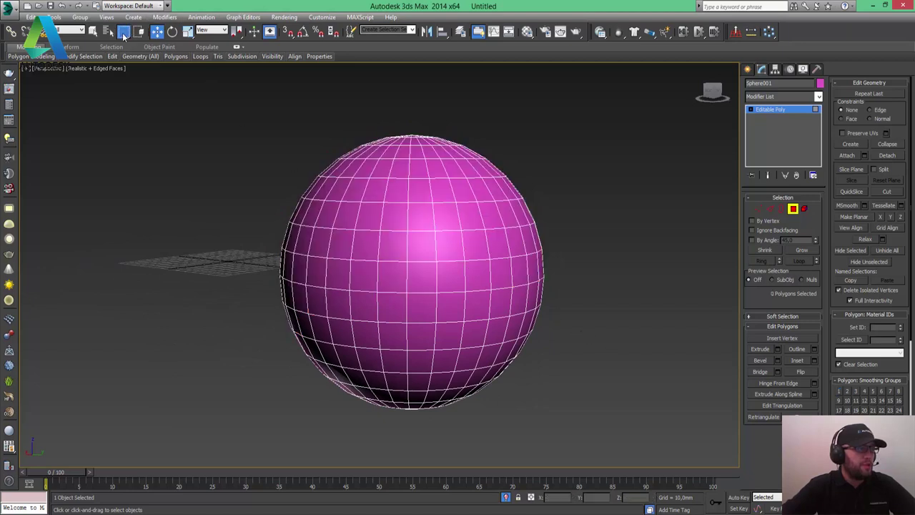
Step: Switch to circular selection regions and practise selecting sphere polygons, ending with none selected
{"action": "left_click_drag", "start_coordinate": [123, 36], "coordinate": [128, 69]}
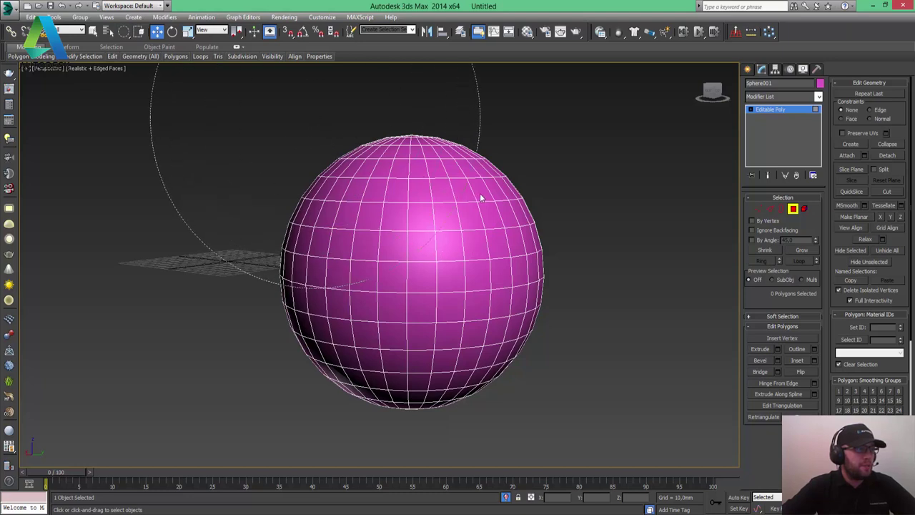
{"action": "left_click_drag", "start_coordinate": [390, 162], "coordinate": [347, 154]}
{"action": "left_click", "coordinate": [503, 140]}
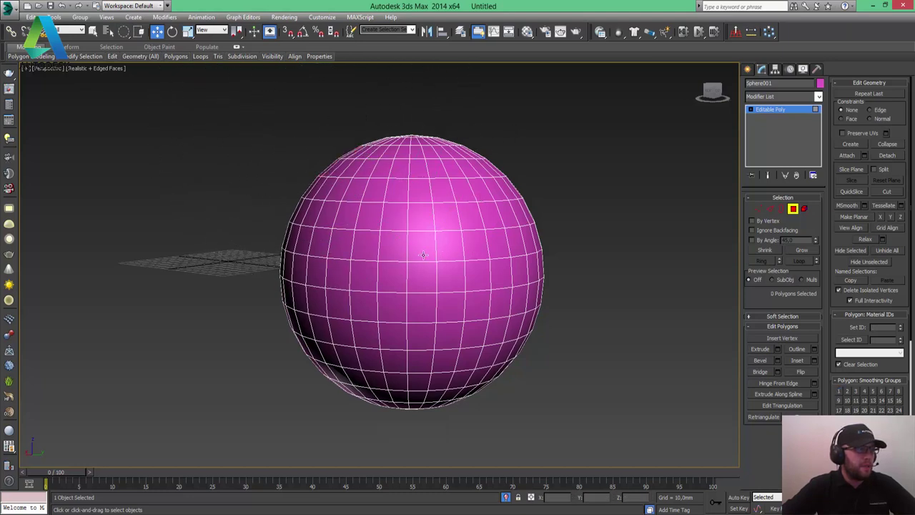
{"action": "left_click", "coordinate": [414, 271]}
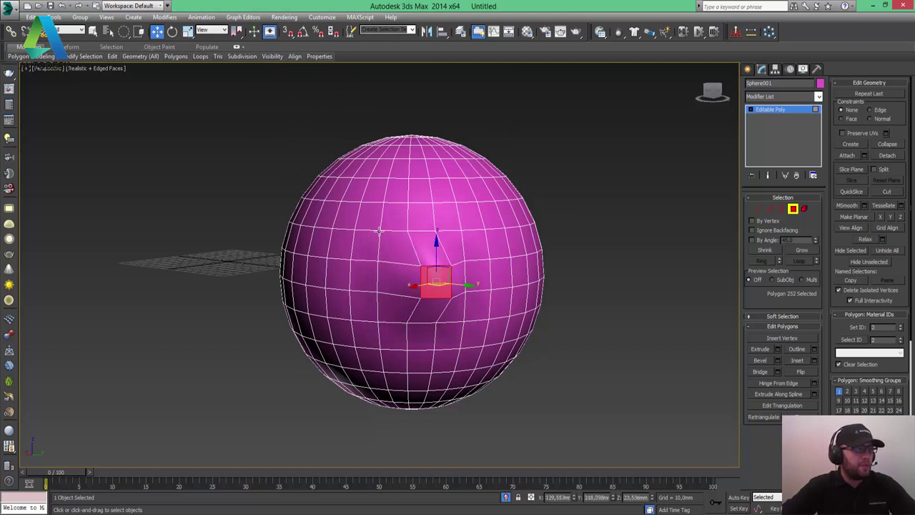
{"action": "left_click", "coordinate": [623, 334]}
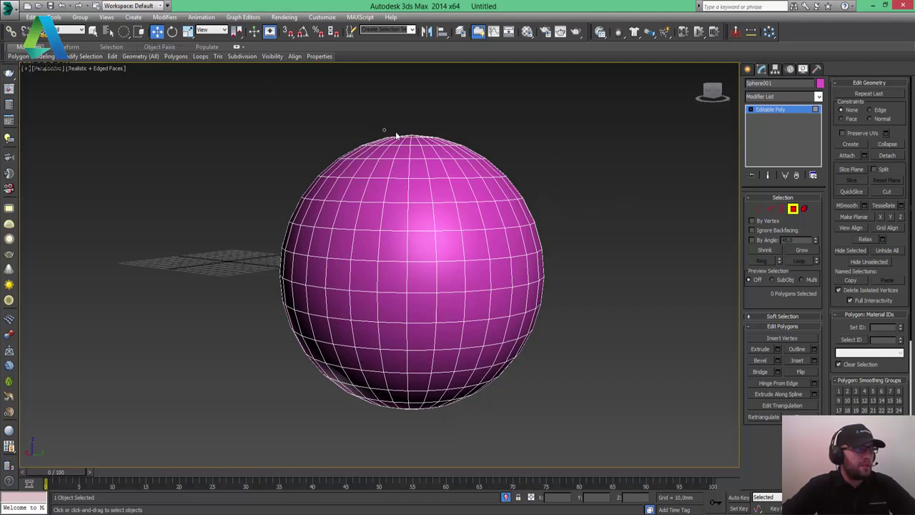
{"action": "left_click_drag", "start_coordinate": [397, 134], "coordinate": [578, 238]}
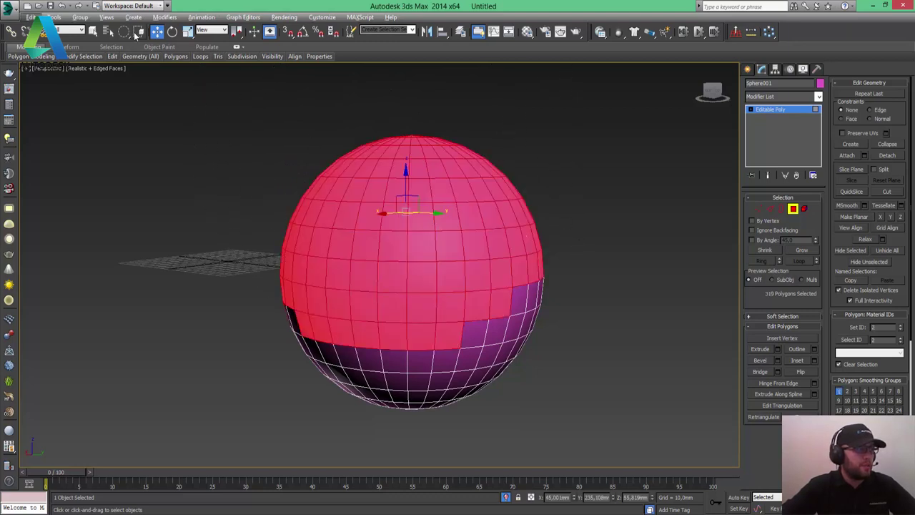
{"action": "left_click", "coordinate": [648, 287]}
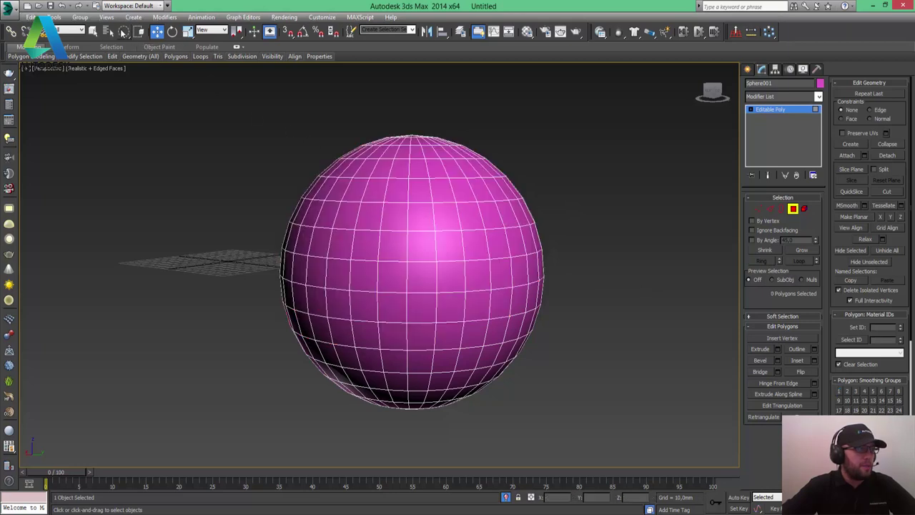
Step: Return to rectangular regions and select a block of the sphere's polygons, then clear it
{"action": "left_click_drag", "start_coordinate": [123, 35], "coordinate": [125, 79]}
{"action": "left_click_drag", "start_coordinate": [521, 143], "coordinate": [524, 136]}
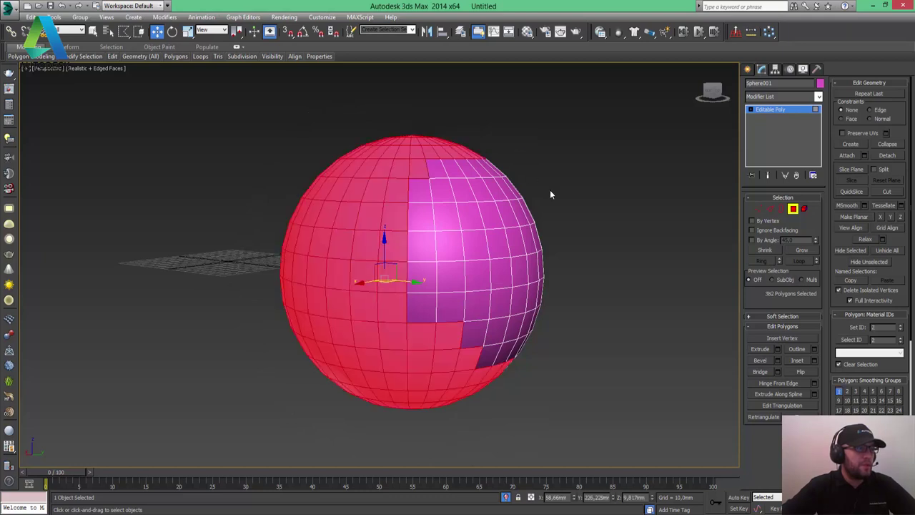
{"action": "mouse_move", "coordinate": [550, 193]}
{"action": "middle_mouse_down", "text": "alt"}
{"action": "mouse_move", "coordinate": [538, 207]}
{"action": "mouse_move", "coordinate": [595, 256]}
{"action": "mouse_move", "coordinate": [301, 208]}
{"action": "mouse_move", "coordinate": [373, 210]}
{"action": "middle_mouse_up", "text": "alt"}
{"action": "left_click", "coordinate": [611, 293]}
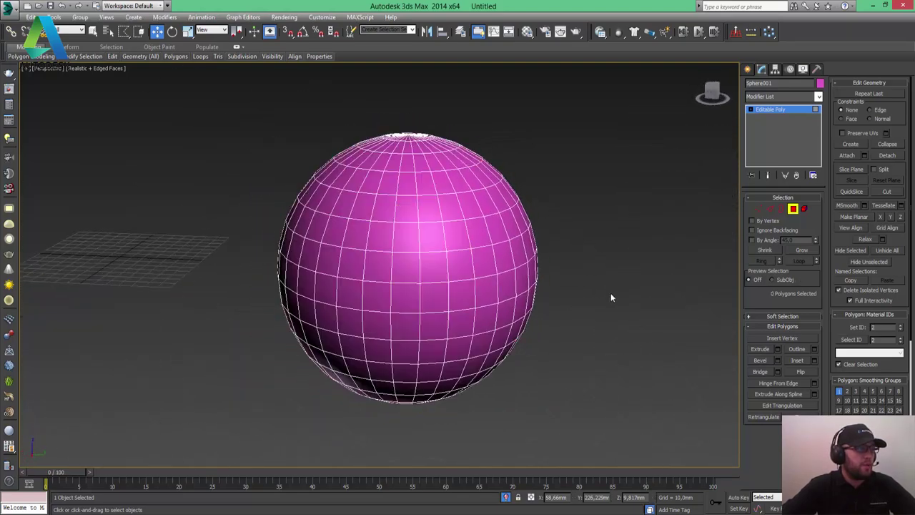
Step: Lasso-select polygons at the sphere's top, then clear the selection
{"action": "left_click_drag", "start_coordinate": [124, 36], "coordinate": [125, 96]}
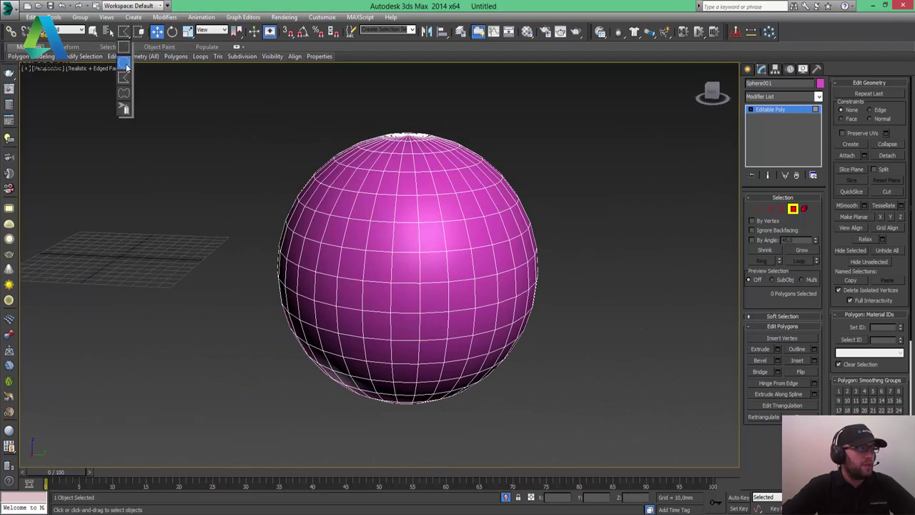
{"action": "middle_click_drag", "start_coordinate": [419, 239], "coordinate": [382, 230], "text": "alt"}
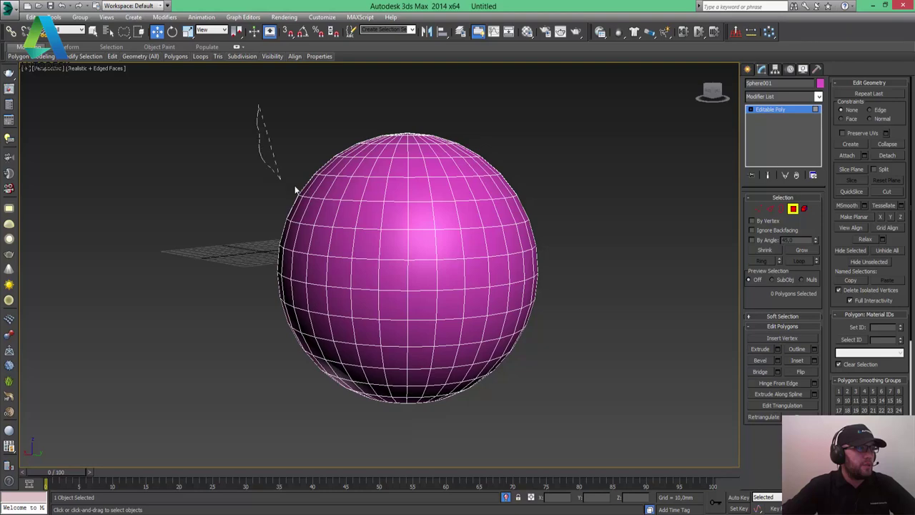
{"action": "left_click_drag", "start_coordinate": [524, 141], "coordinate": [537, 126]}
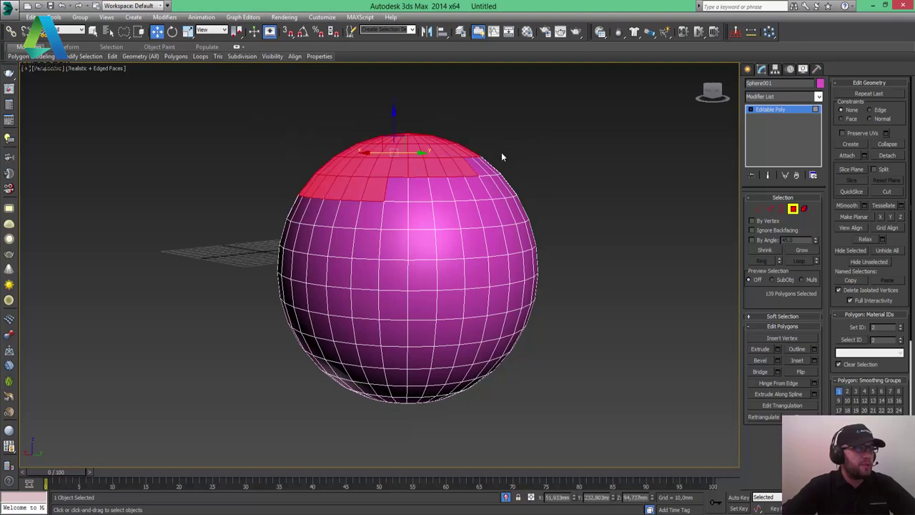
{"action": "mouse_move", "coordinate": [496, 185]}
{"action": "middle_mouse_down", "text": "alt"}
{"action": "mouse_move", "coordinate": [506, 219]}
{"action": "mouse_move", "coordinate": [582, 279]}
{"action": "mouse_move", "coordinate": [478, 178]}
{"action": "middle_mouse_up", "text": "alt"}
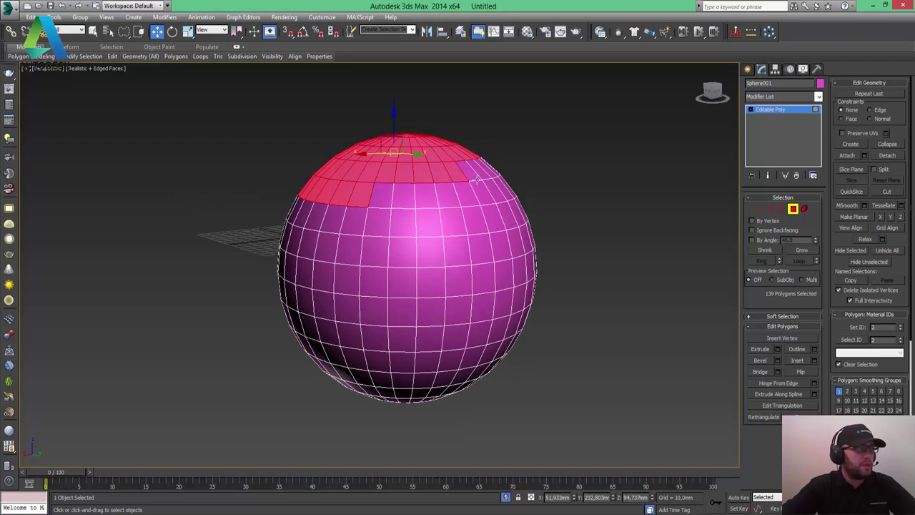
{"action": "left_click", "coordinate": [590, 208]}
Step: Use Paint Selection Region to paint 323 polygons across the sphere, orbiting to check coverage
{"action": "left_click_drag", "start_coordinate": [137, 33], "coordinate": [124, 109]}
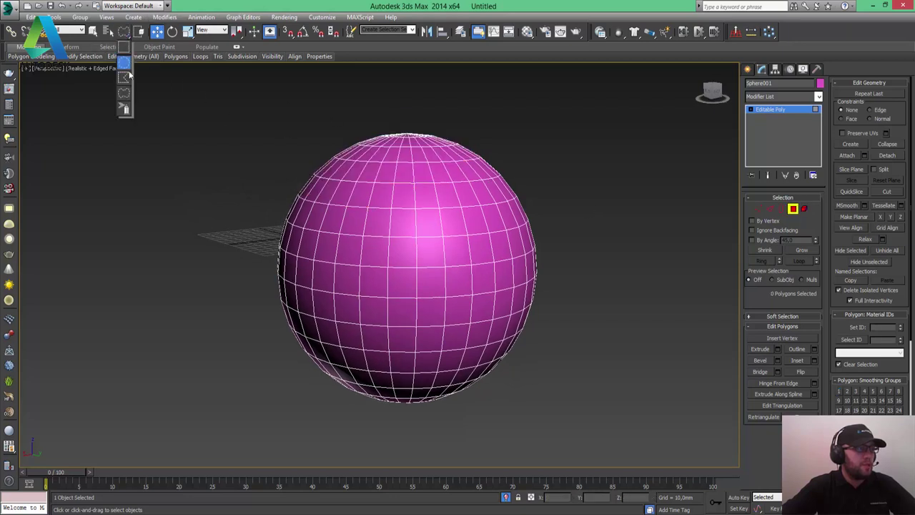
{"action": "left_click", "coordinate": [403, 227]}
{"action": "left_click", "coordinate": [419, 222]}
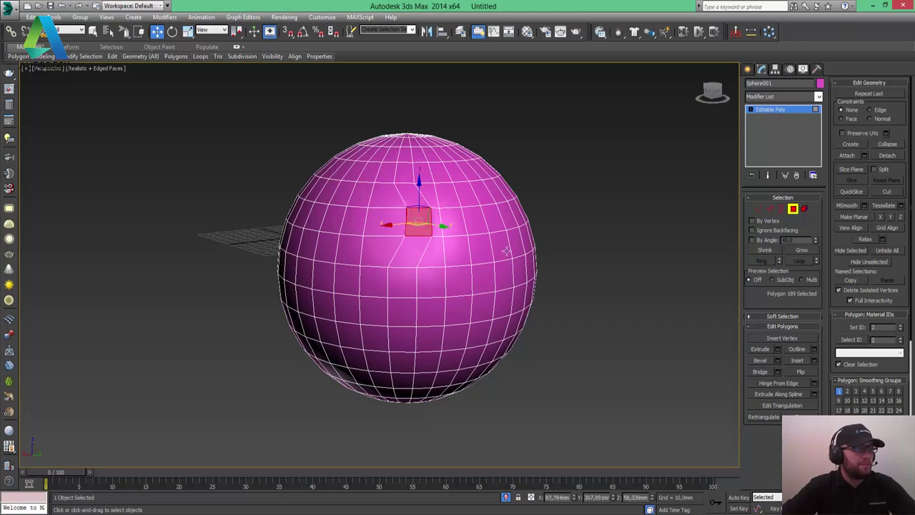
{"action": "key", "text": "ctrl+z"}
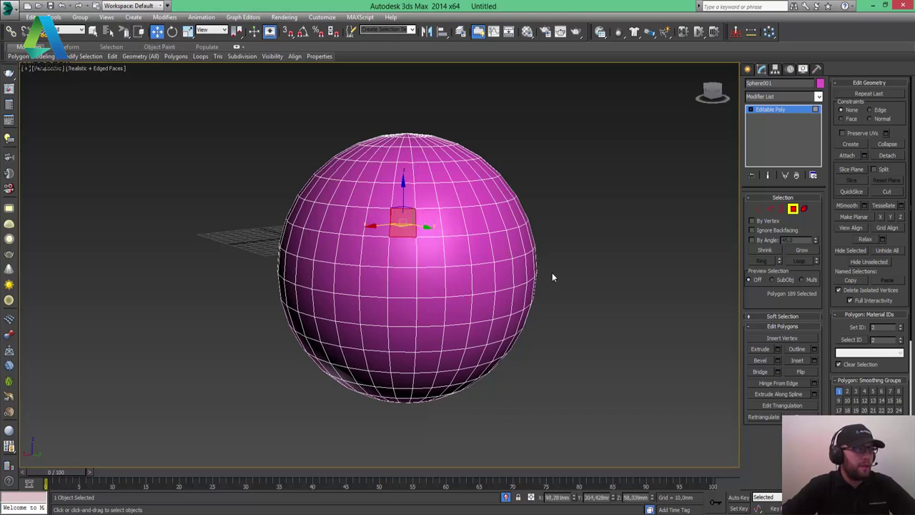
{"action": "mouse_move", "coordinate": [552, 273]}
{"action": "left_mouse_down"}
{"action": "mouse_move", "coordinate": [514, 273]}
{"action": "mouse_move", "coordinate": [400, 202]}
{"action": "mouse_move", "coordinate": [404, 231]}
{"action": "mouse_move", "coordinate": [420, 242]}
{"action": "mouse_move", "coordinate": [385, 315]}
{"action": "mouse_move", "coordinate": [316, 287]}
{"action": "mouse_move", "coordinate": [316, 242]}
{"action": "mouse_move", "coordinate": [298, 224]}
{"action": "mouse_move", "coordinate": [360, 155]}
{"action": "mouse_move", "coordinate": [365, 184]}
{"action": "left_mouse_up"}
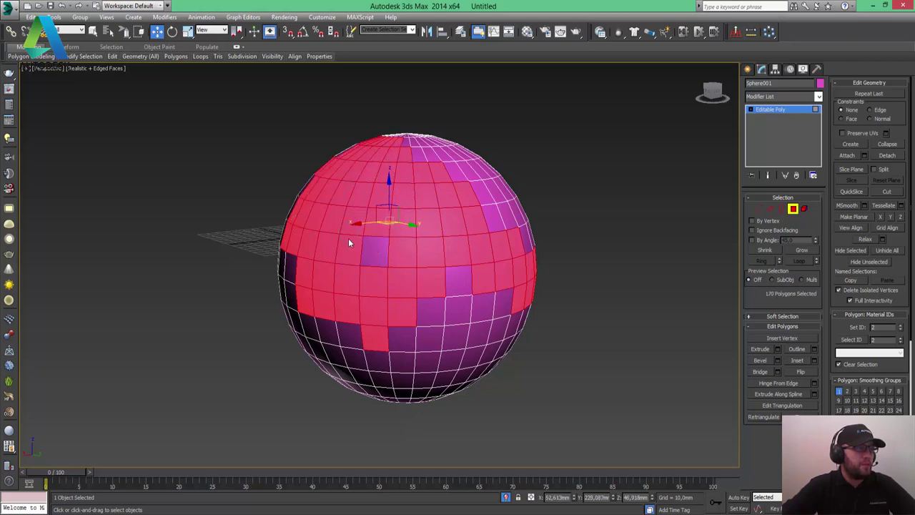
{"action": "left_click_drag", "start_coordinate": [349, 241], "coordinate": [368, 249]}
{"action": "mouse_move", "coordinate": [415, 279]}
{"action": "left_mouse_down"}
{"action": "mouse_move", "coordinate": [442, 301]}
{"action": "mouse_move", "coordinate": [453, 290]}
{"action": "mouse_move", "coordinate": [473, 306]}
{"action": "mouse_move", "coordinate": [479, 331]}
{"action": "mouse_move", "coordinate": [439, 349]}
{"action": "mouse_move", "coordinate": [333, 337]}
{"action": "mouse_move", "coordinate": [312, 327]}
{"action": "mouse_move", "coordinate": [288, 271]}
{"action": "mouse_move", "coordinate": [347, 363]}
{"action": "mouse_move", "coordinate": [425, 374]}
{"action": "mouse_move", "coordinate": [482, 354]}
{"action": "mouse_move", "coordinate": [500, 314]}
{"action": "mouse_move", "coordinate": [500, 246]}
{"action": "mouse_move", "coordinate": [484, 201]}
{"action": "mouse_move", "coordinate": [408, 145]}
{"action": "left_mouse_up"}
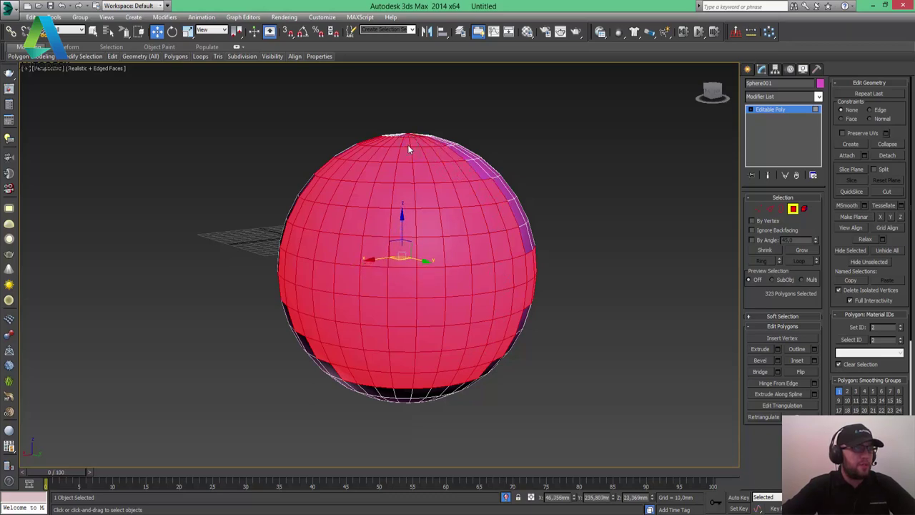
{"action": "mouse_move", "coordinate": [520, 243]}
{"action": "middle_mouse_down", "text": "alt"}
{"action": "mouse_move", "coordinate": [375, 195]}
{"action": "mouse_move", "coordinate": [537, 220]}
{"action": "mouse_move", "coordinate": [535, 246]}
{"action": "middle_mouse_up", "text": "alt"}
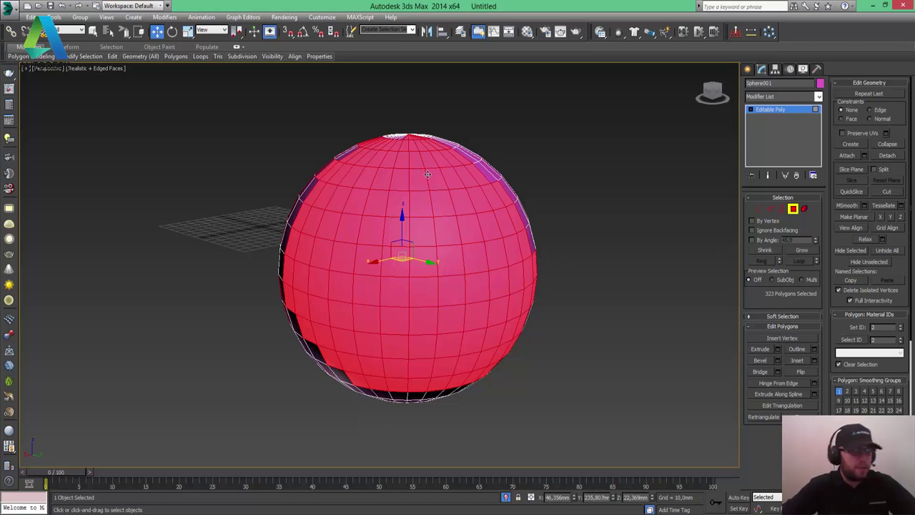
{"action": "middle_click_drag", "start_coordinate": [528, 215], "coordinate": [354, 192], "text": "alt"}
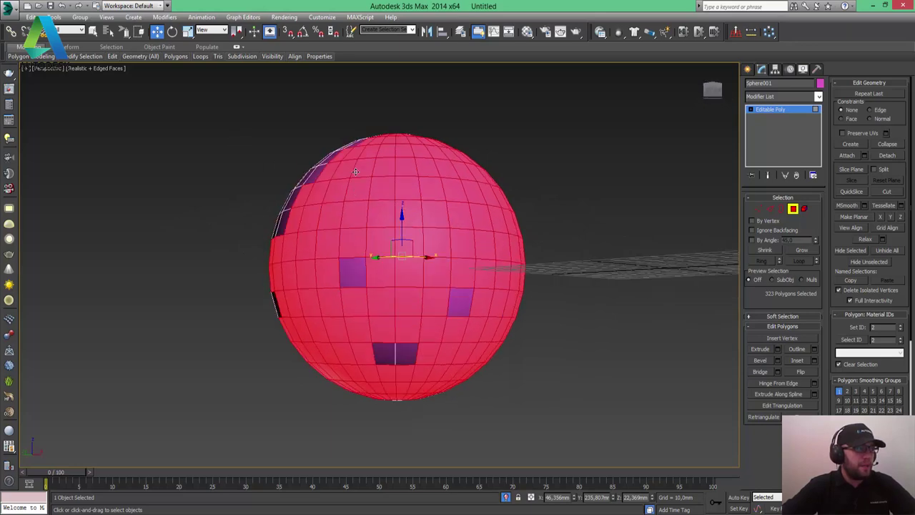
{"action": "middle_click_drag", "start_coordinate": [324, 194], "coordinate": [437, 199], "text": "alt"}
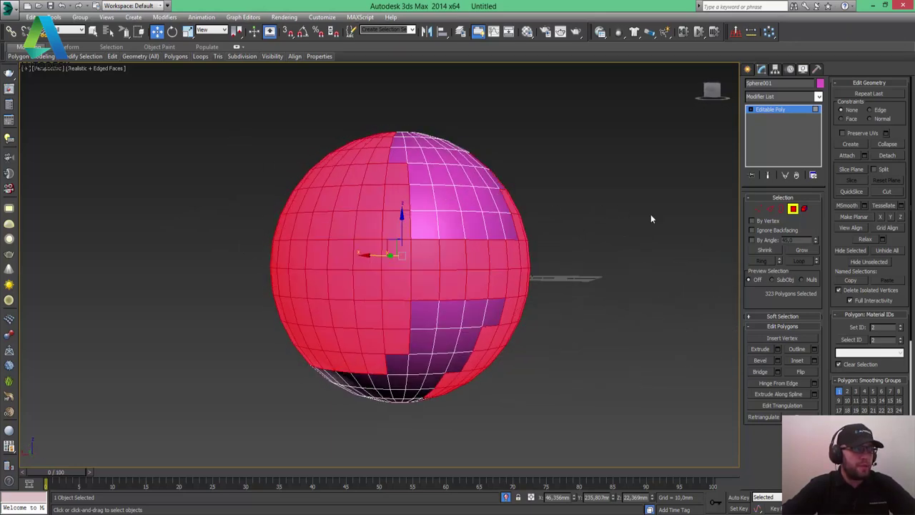
Step: Leave polygon mode, end isolation so all objects reappear, and frame the green box
{"action": "left_click", "coordinate": [793, 209]}
{"action": "right_click", "coordinate": [599, 227]}
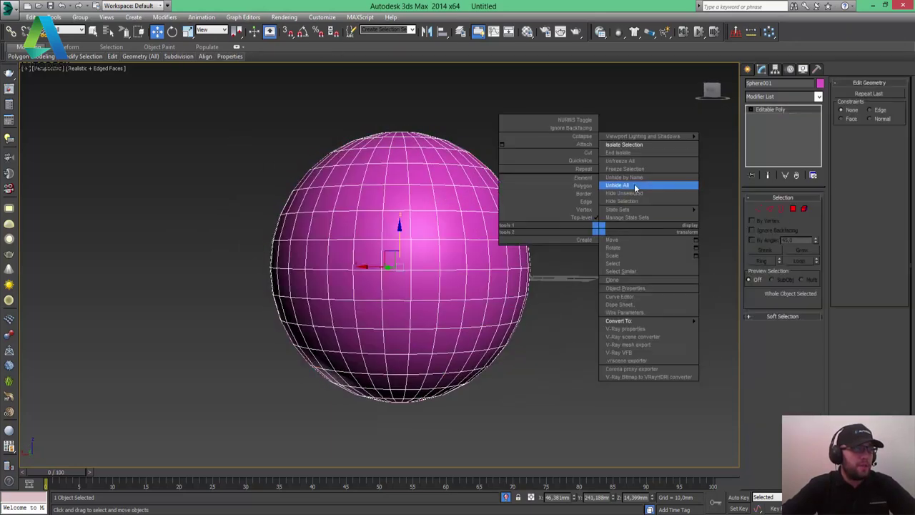
{"action": "left_click", "coordinate": [619, 153]}
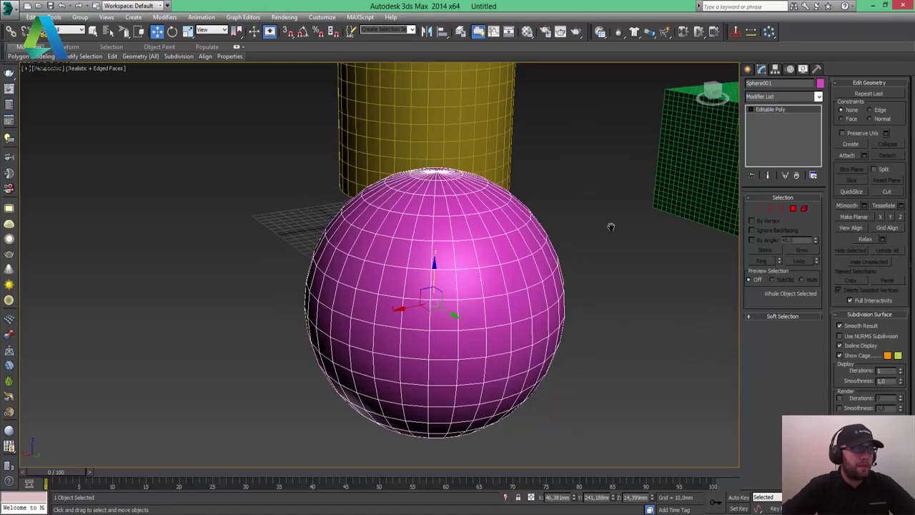
{"action": "middle_click_drag", "start_coordinate": [610, 227], "coordinate": [262, 298]}
{"action": "scroll", "coordinate": [401, 263], "scroll_direction": "up", "scroll_amount": 2}
{"action": "middle_click_drag", "start_coordinate": [506, 236], "coordinate": [405, 276]}
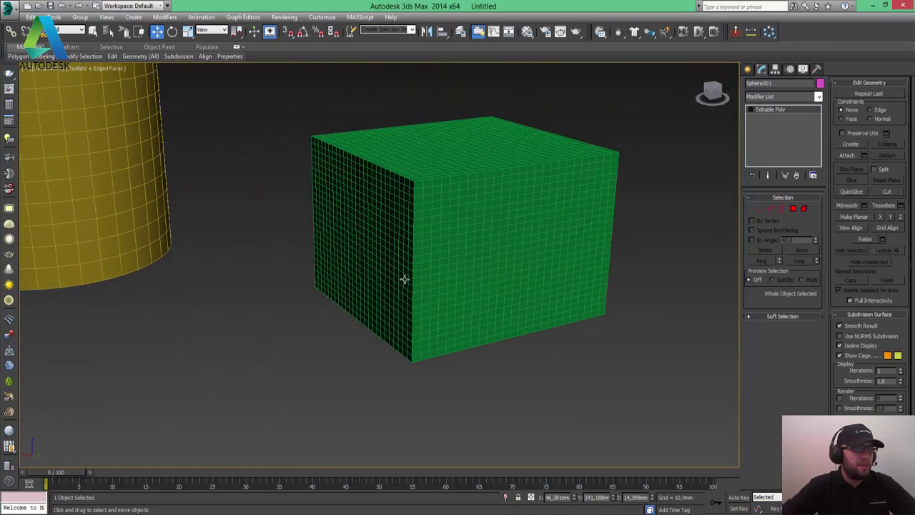
Step: Select the green box and enter its Polygon sub-object mode
{"action": "left_click", "coordinate": [451, 168]}
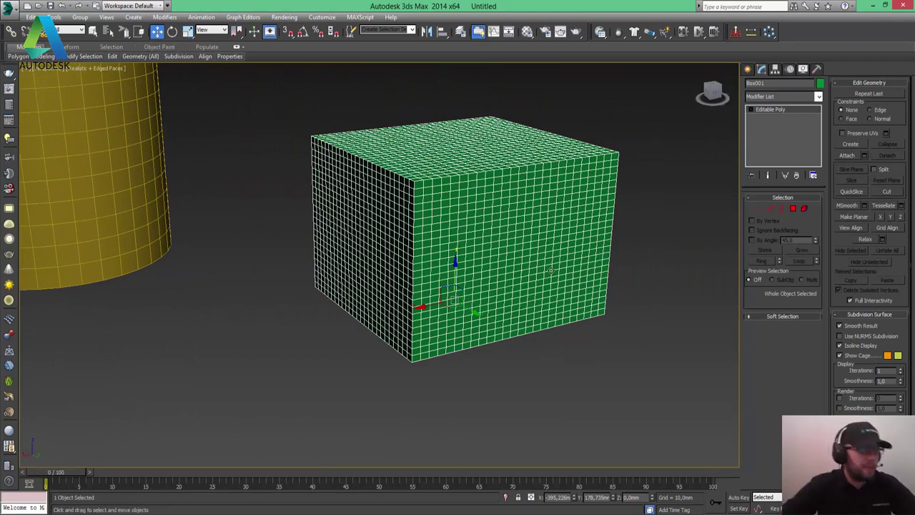
{"action": "left_click", "coordinate": [635, 264]}
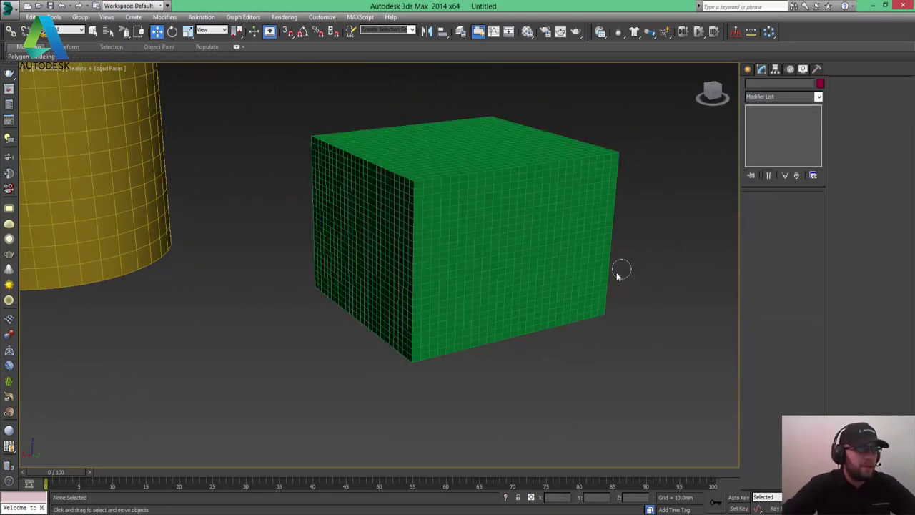
{"action": "left_click", "coordinate": [605, 272]}
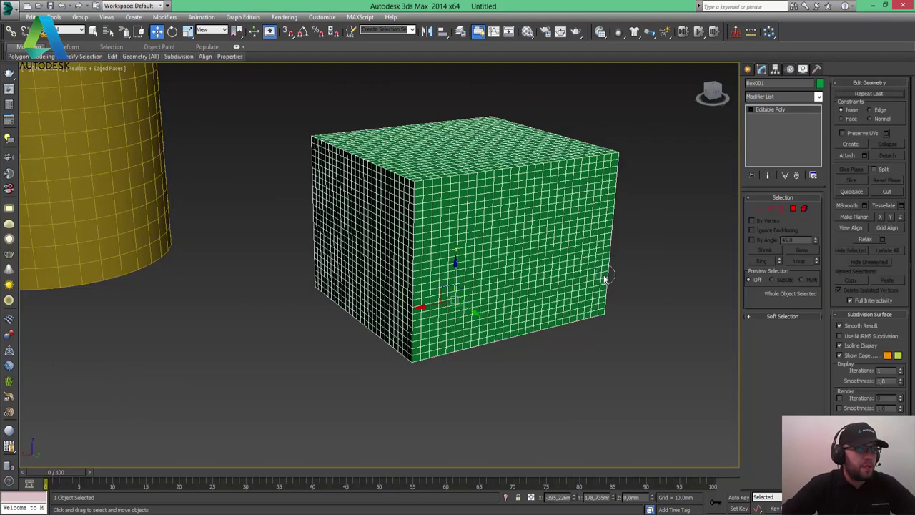
{"action": "left_click", "coordinate": [793, 209]}
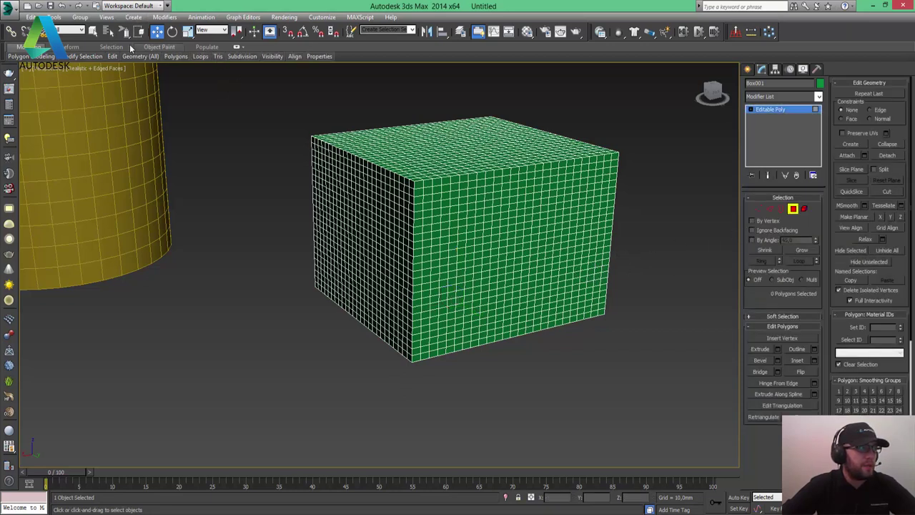
Step: Switch to the Lasso selection region and lasso 86 polygons at the green box's top-left corner
{"action": "mouse_move", "coordinate": [624, 262]}
{"action": "left_mouse_down"}
{"action": "mouse_move", "coordinate": [580, 248]}
{"action": "mouse_move", "coordinate": [599, 225]}
{"action": "mouse_move", "coordinate": [592, 184]}
{"action": "mouse_move", "coordinate": [554, 216]}
{"action": "left_mouse_up"}
{"action": "left_click", "coordinate": [124, 31]}
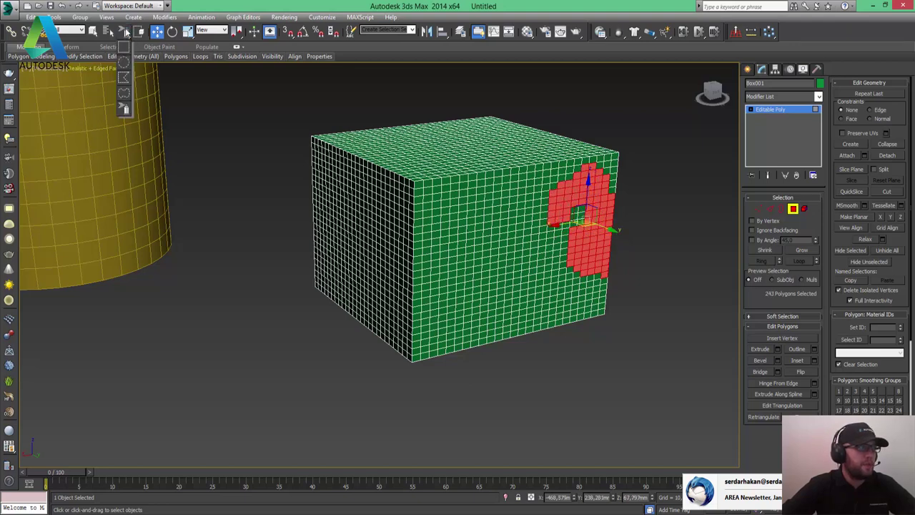
{"action": "left_click", "coordinate": [125, 92]}
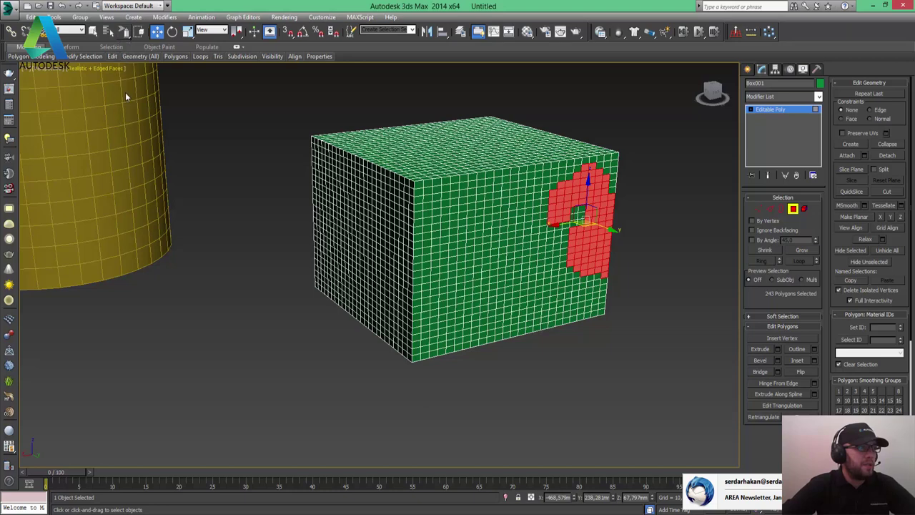
{"action": "left_click", "coordinate": [421, 158]}
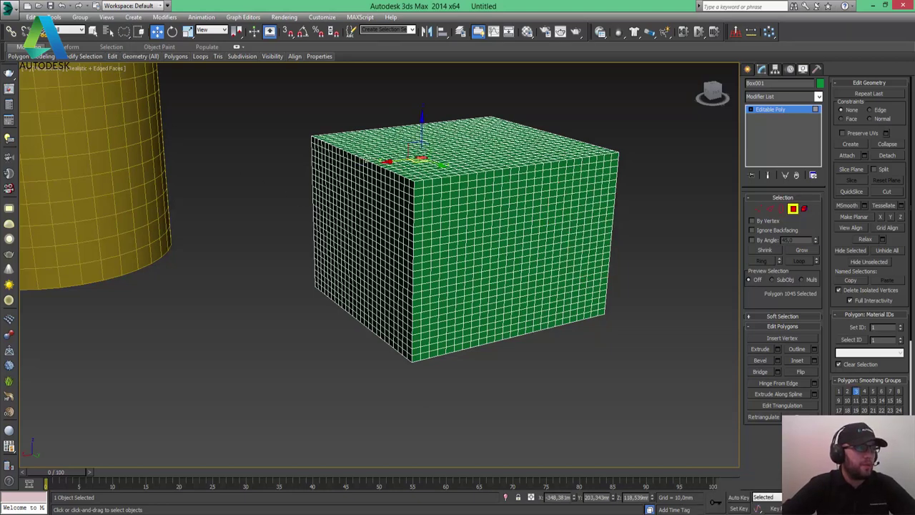
{"action": "left_click", "coordinate": [283, 293]}
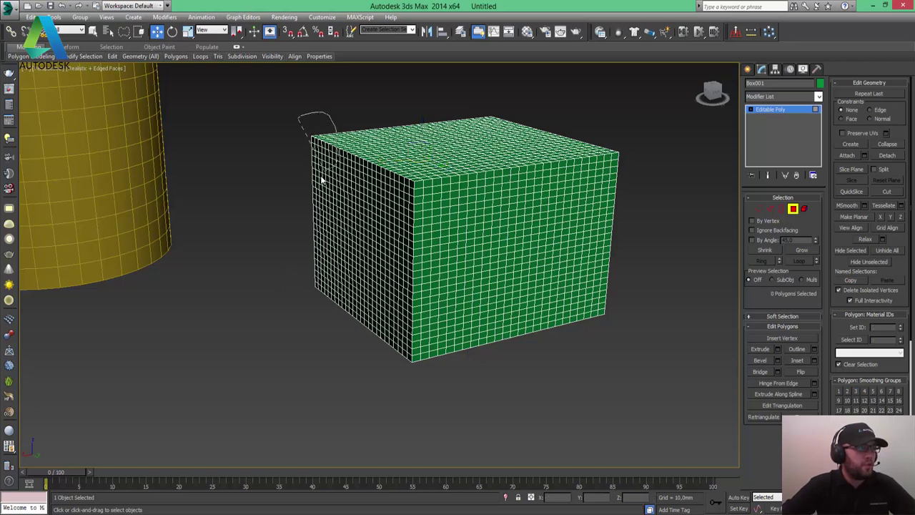
{"action": "left_click_drag", "start_coordinate": [305, 186], "coordinate": [303, 182]}
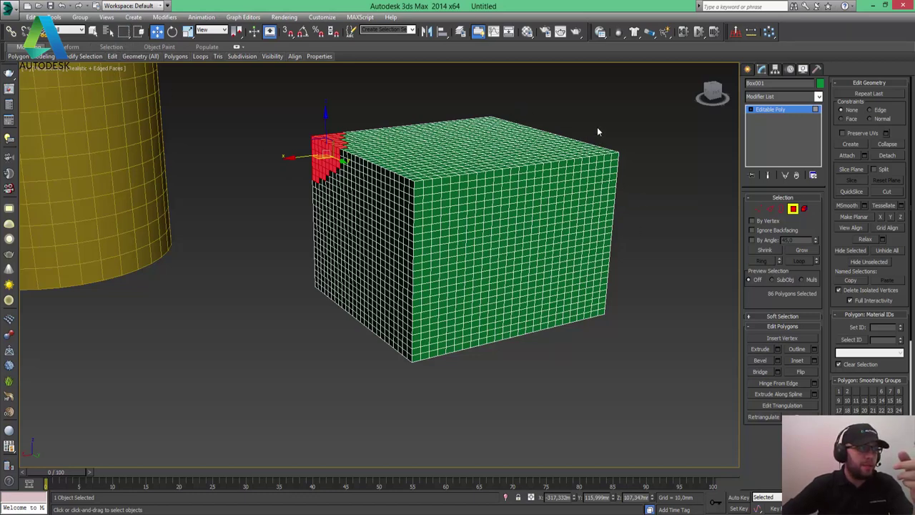
Step: Add the top-right corner, upper right side and more top-left polygons, reaching 714 selected
{"action": "left_click_drag", "start_coordinate": [596, 126], "coordinate": [637, 195]}
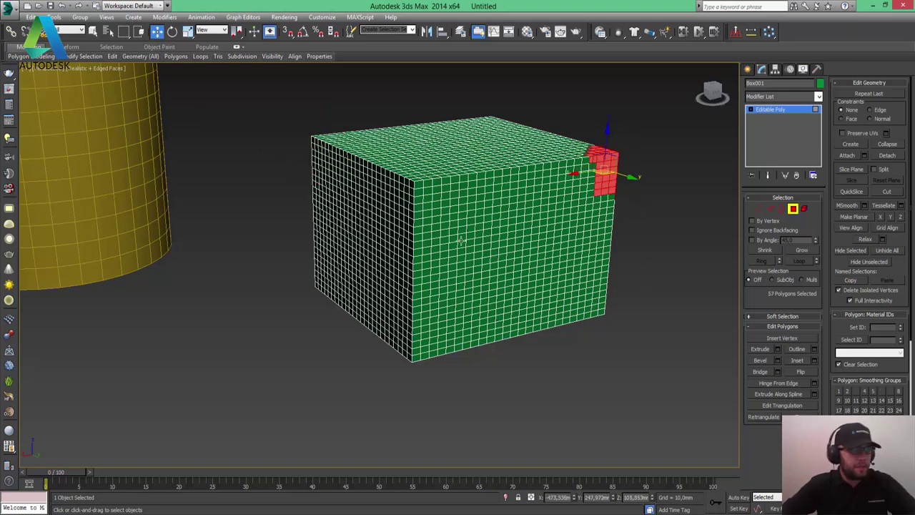
{"action": "left_click_drag", "start_coordinate": [309, 130], "coordinate": [372, 185]}
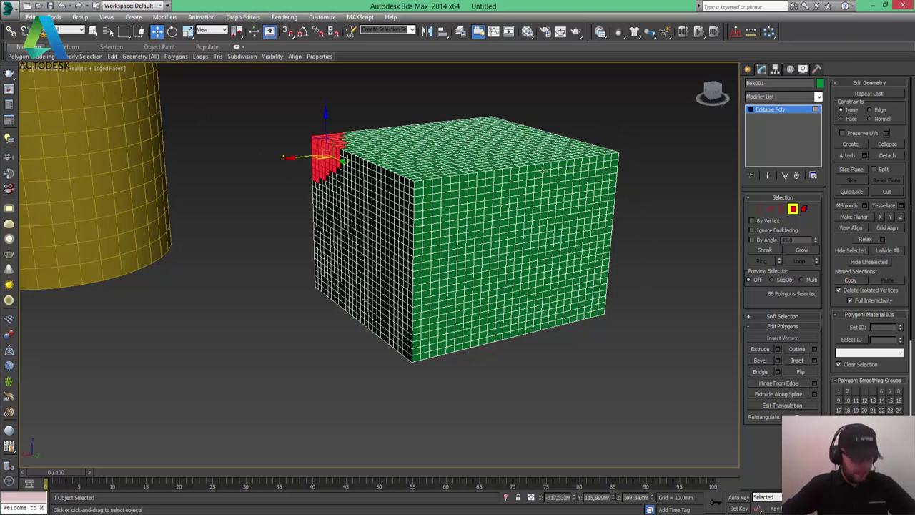
{"action": "left_click_drag", "start_coordinate": [603, 123], "coordinate": [635, 199]}
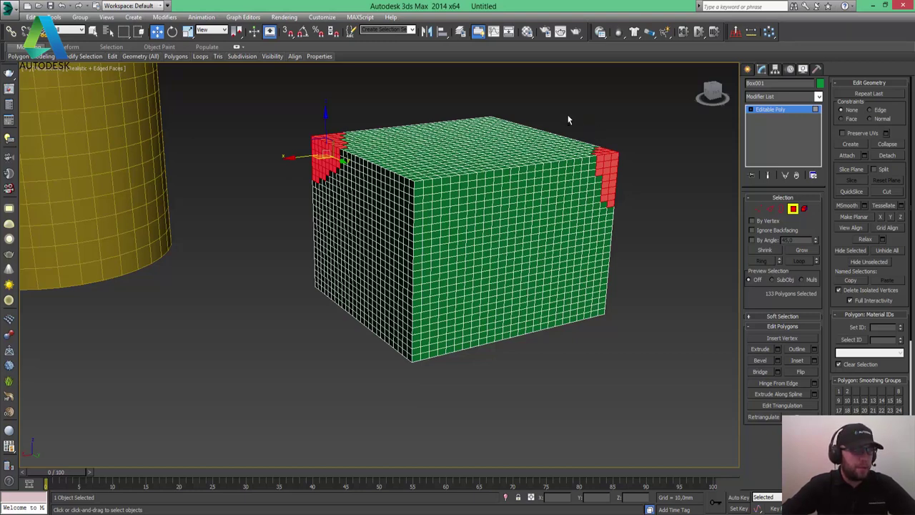
{"action": "left_click_drag", "start_coordinate": [664, 245], "coordinate": [662, 241], "text": "ctrl"}
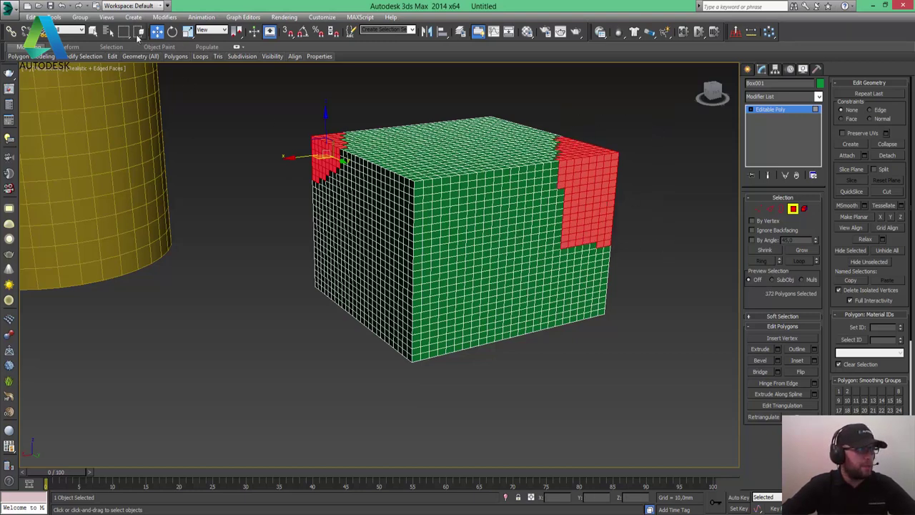
{"action": "left_click_drag", "start_coordinate": [124, 31], "coordinate": [126, 93]}
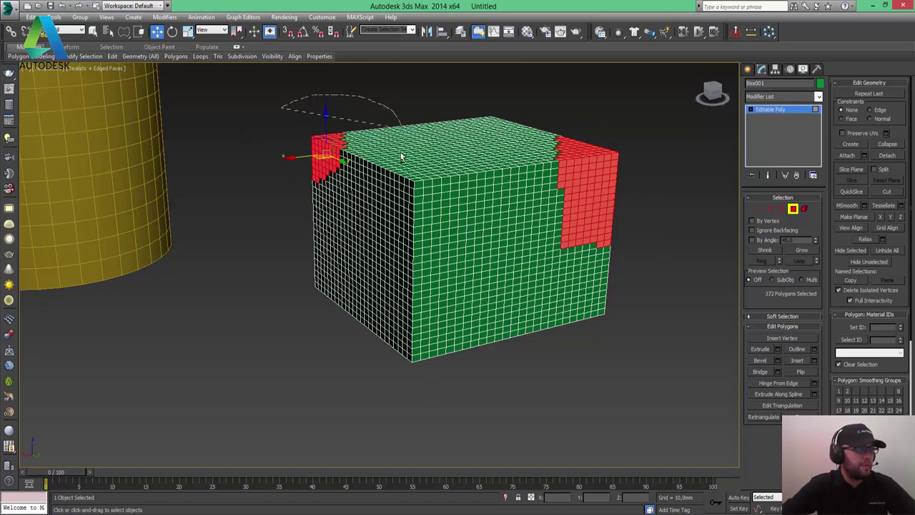
{"action": "left_click_drag", "start_coordinate": [270, 215], "coordinate": [273, 213], "text": "ctrl"}
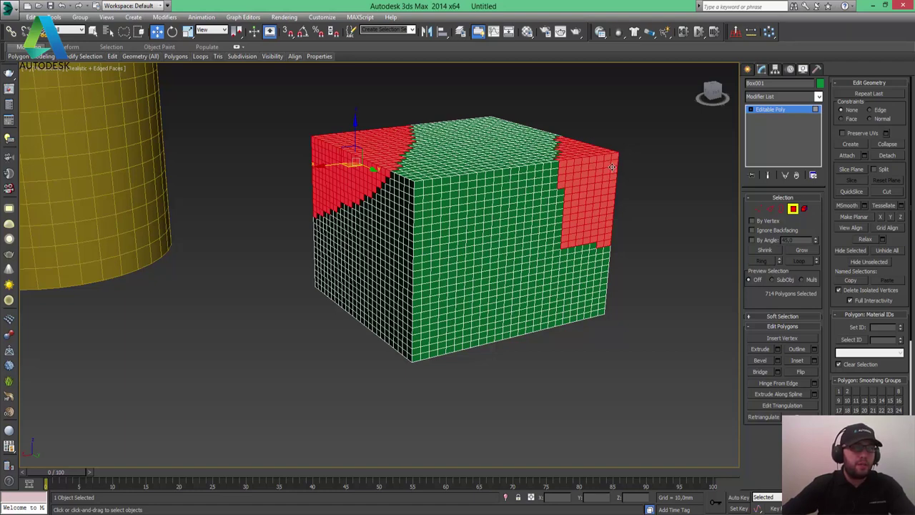
Step: Use circular regions to add a round patch on the box's top and its bottom corner, totalling 856 polygons
{"action": "left_click", "coordinate": [585, 187]}
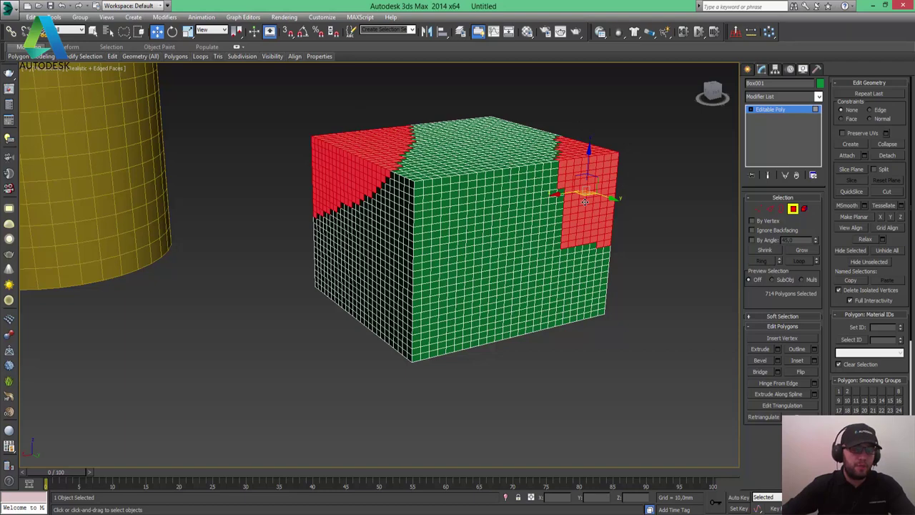
{"action": "left_click_drag", "start_coordinate": [126, 33], "coordinate": [127, 65]}
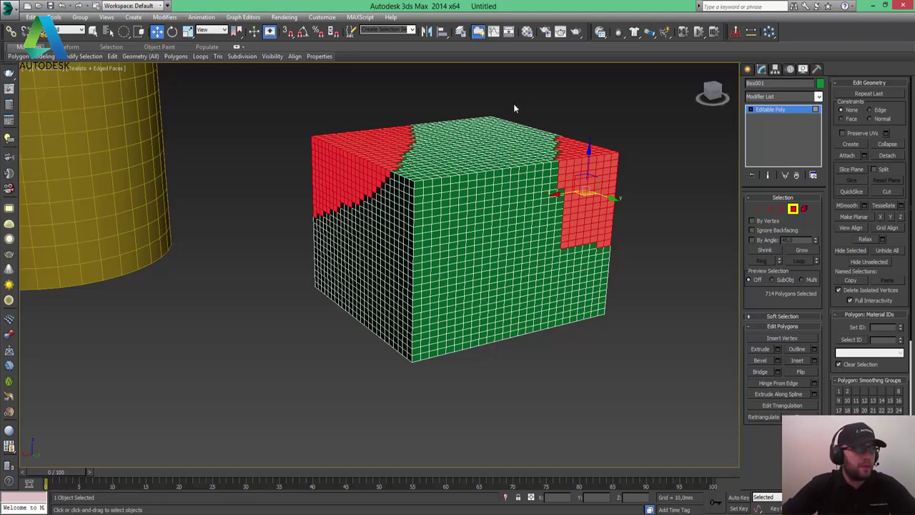
{"action": "mouse_move", "coordinate": [513, 103]}
{"action": "left_mouse_down"}
{"action": "mouse_move", "coordinate": [493, 146]}
{"action": "mouse_move", "coordinate": [500, 116]}
{"action": "mouse_move", "coordinate": [489, 133]}
{"action": "left_mouse_up"}
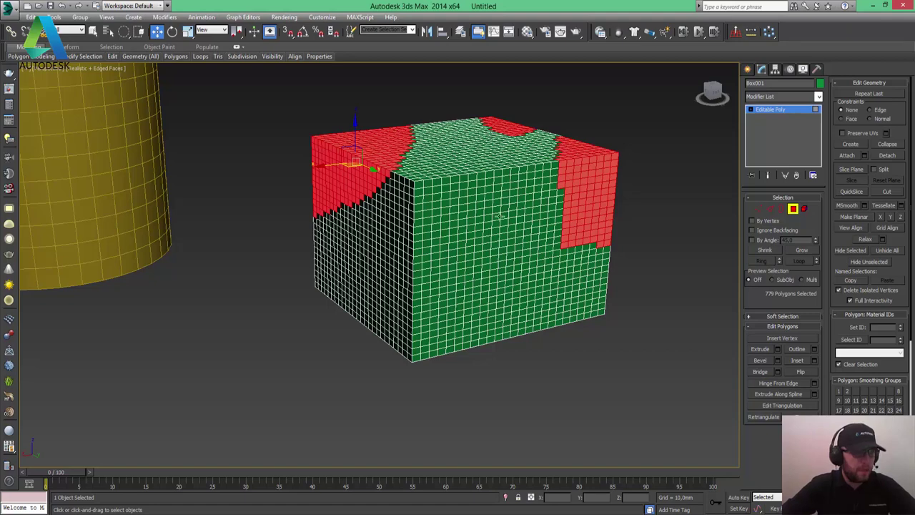
{"action": "mouse_move", "coordinate": [465, 400]}
{"action": "left_mouse_down"}
{"action": "mouse_move", "coordinate": [394, 370]}
{"action": "mouse_move", "coordinate": [428, 409]}
{"action": "left_mouse_up"}
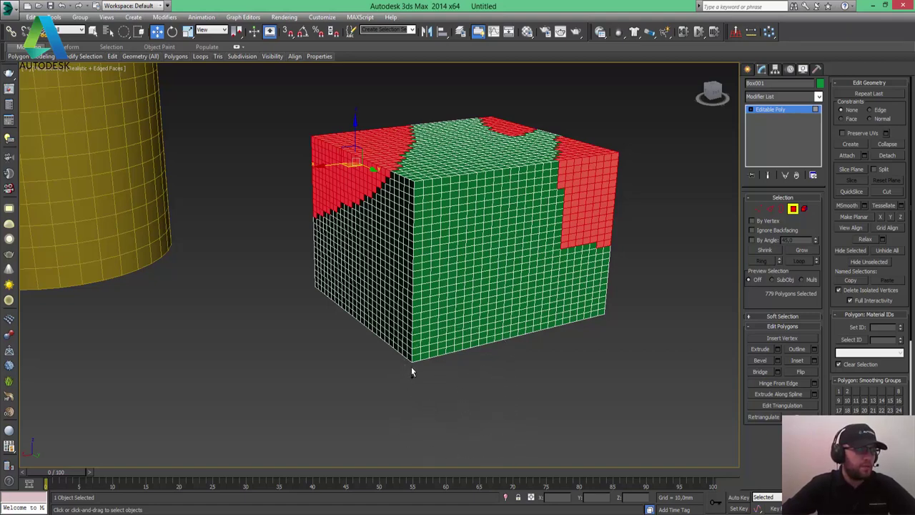
{"action": "left_click_drag", "start_coordinate": [410, 366], "coordinate": [444, 343]}
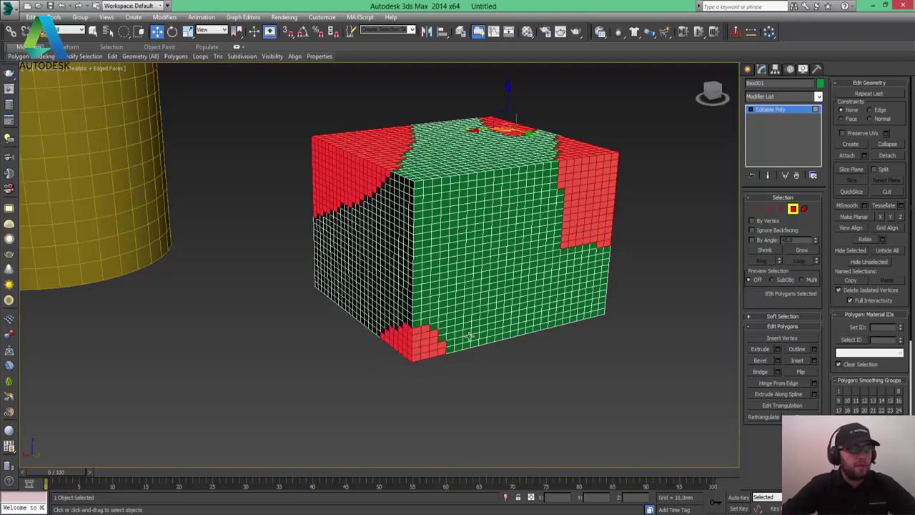
{"action": "mouse_move", "coordinate": [470, 336]}
{"action": "middle_mouse_down", "text": "alt"}
{"action": "mouse_move", "coordinate": [517, 269]}
{"action": "mouse_move", "coordinate": [460, 292]}
{"action": "mouse_move", "coordinate": [419, 326]}
{"action": "mouse_move", "coordinate": [444, 333]}
{"action": "mouse_move", "coordinate": [393, 326]}
{"action": "middle_mouse_up", "text": "alt"}
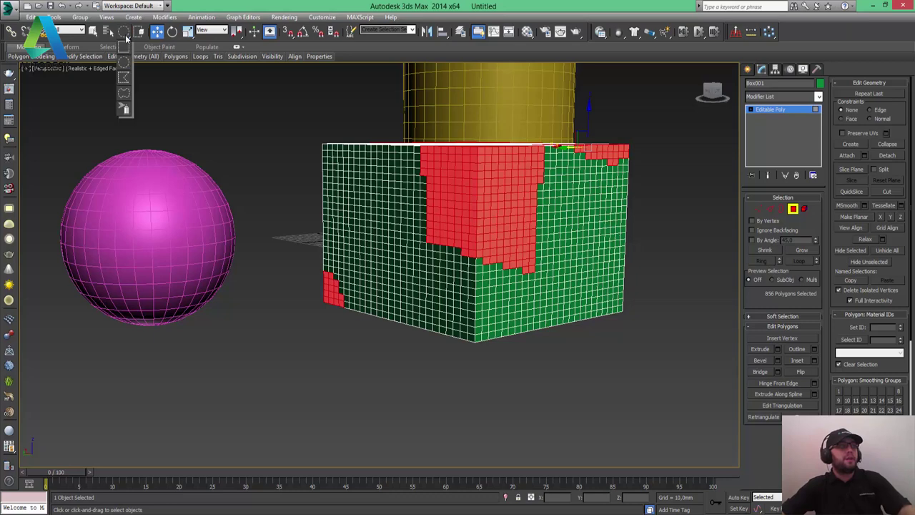
{"action": "left_click_drag", "start_coordinate": [125, 36], "coordinate": [124, 62]}
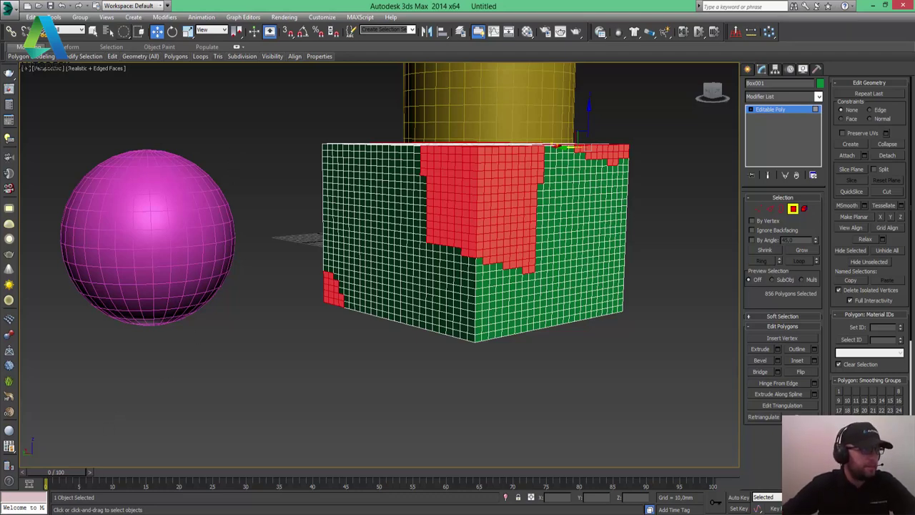
Step: In the browser, open the '3Ds Max için Sık Sorulan Sorular ve Çözümleri' thread on 3ds Max Türkiye
{"action": "key", "text": "alt+Tab"}
{"action": "left_click", "coordinate": [131, 6]}
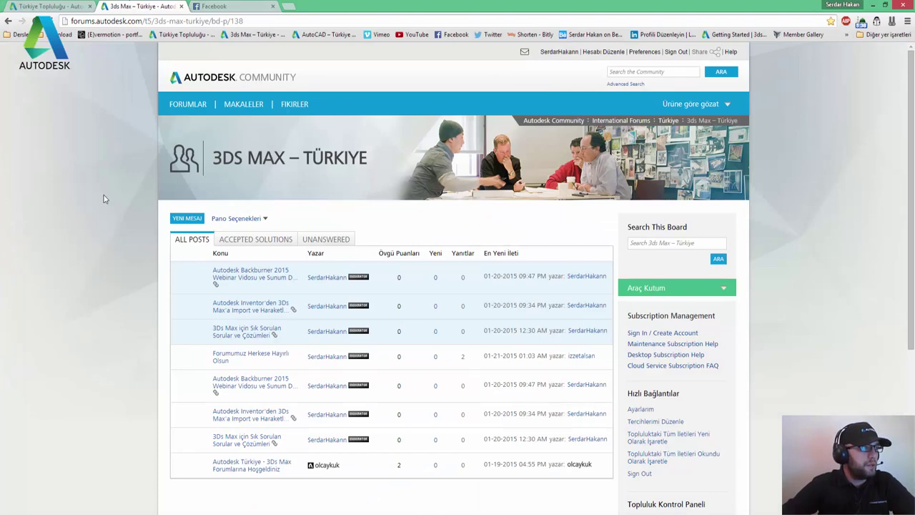
{"action": "scroll", "coordinate": [103, 199], "scroll_direction": "down", "scroll_amount": 2}
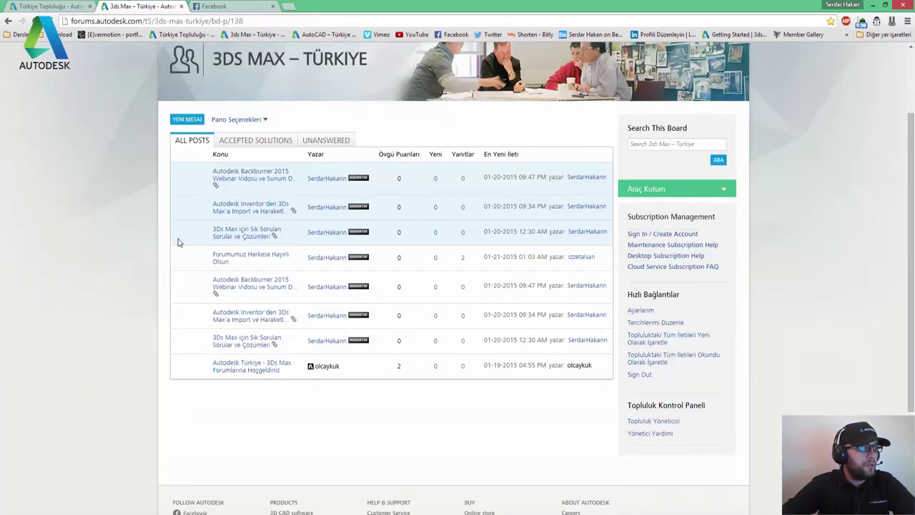
{"action": "mouse_move", "coordinate": [247, 232]}
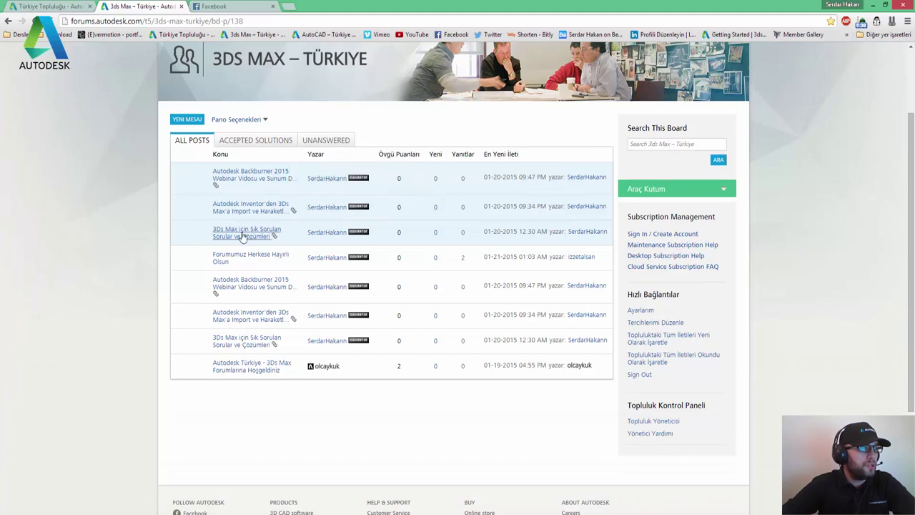
{"action": "left_click", "coordinate": [252, 241]}
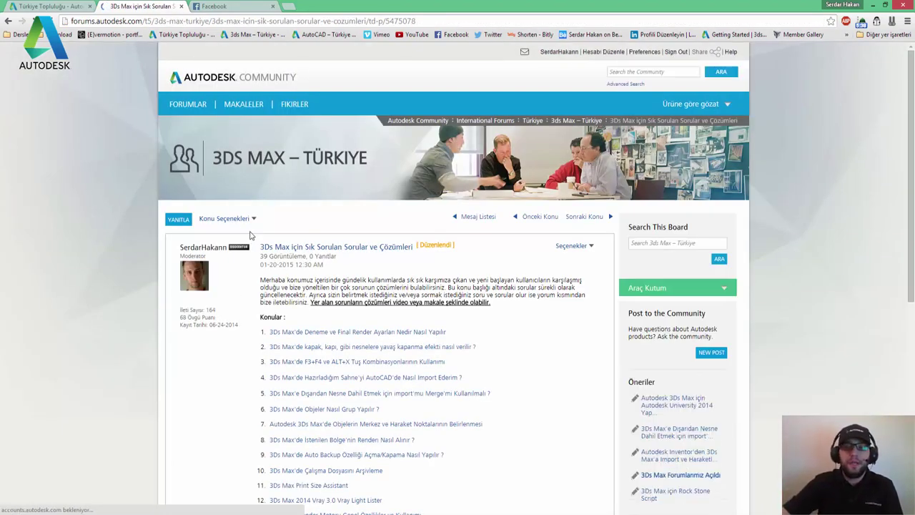
Step: Read through the FAQ thread's topic list, then go back to the 3DS MAX – TÜRKİYE board via Mesaj Listesi
{"action": "scroll", "coordinate": [231, 315], "scroll_direction": "down", "scroll_amount": 2}
{"action": "scroll", "coordinate": [231, 315], "scroll_direction": "down", "scroll_amount": 1}
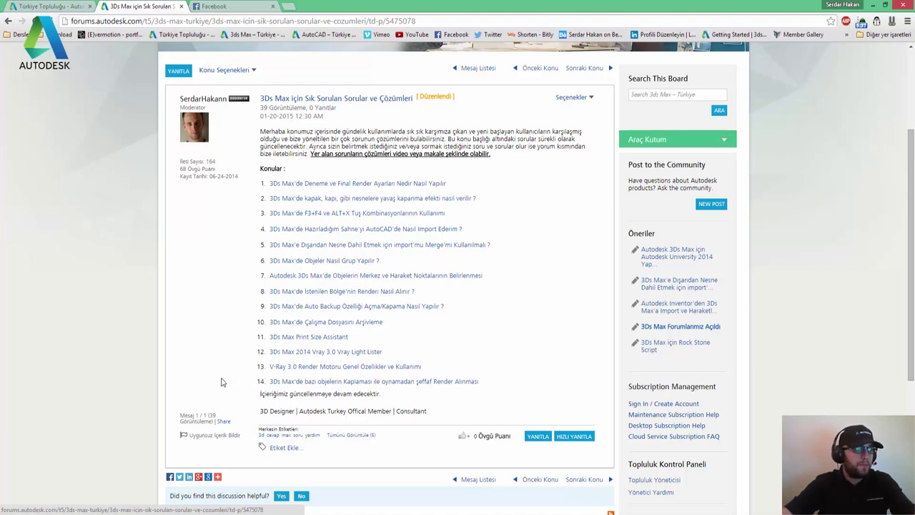
{"action": "left_click", "coordinate": [479, 72]}
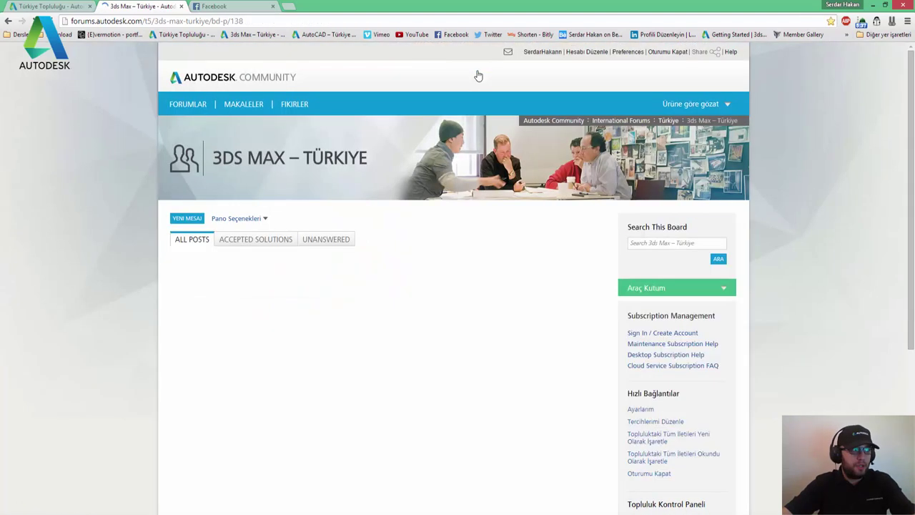
{"action": "scroll", "coordinate": [361, 221], "scroll_direction": "down", "scroll_amount": 2}
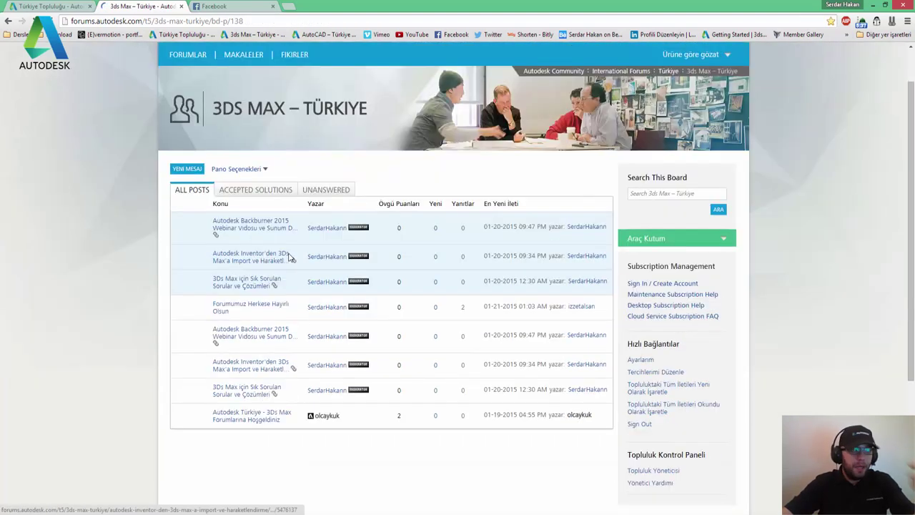